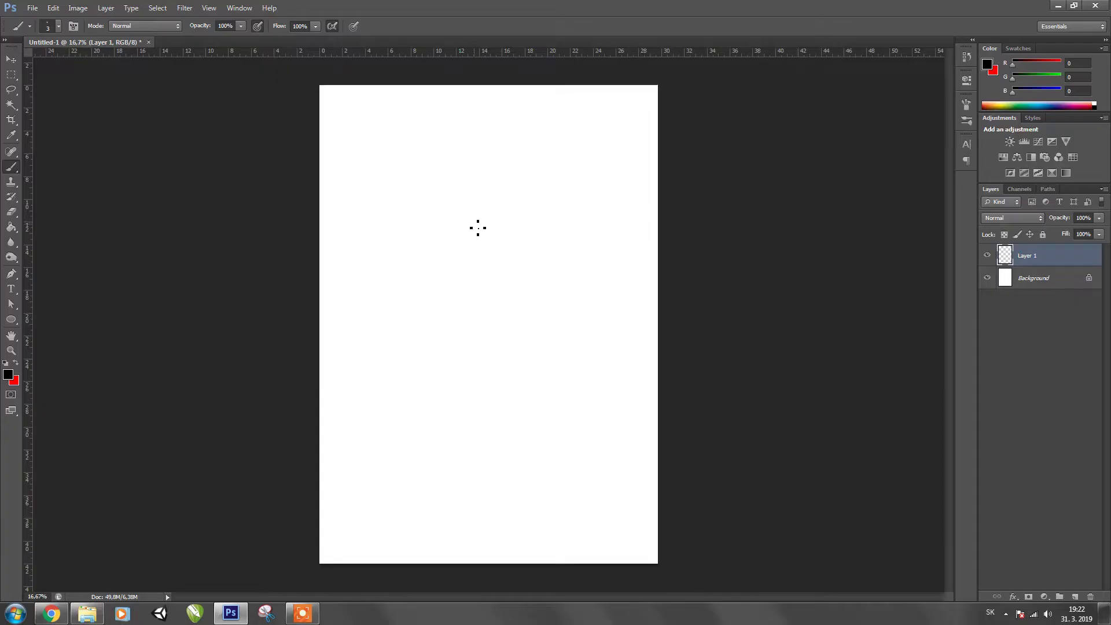
Step: Undo a faint stroke, then sketch the head circle, feet line and both arms on Layer 1
key(ctrl+z)
mouse_move(446, 190)
mouse_down()
mouse_move(516, 199)
mouse_move(426, 234)
mouse_up()
drag(447, 448, 491, 449)
drag(409, 274, 403, 327)
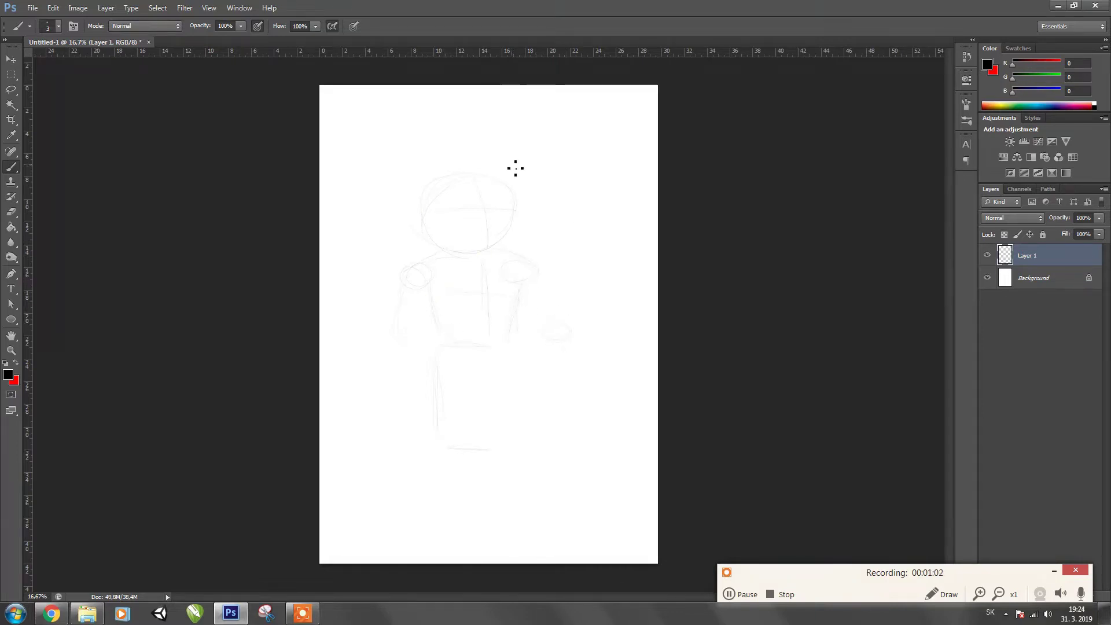
drag(544, 317, 543, 272)
Step: Sketch the club angled behind the head, the left hand, the round shield and the legs
drag(376, 163, 517, 239)
drag(513, 237, 536, 249)
drag(434, 353, 428, 377)
mouse_move(458, 429)
mouse_down()
mouse_move(496, 357)
mouse_move(517, 416)
mouse_up()
drag(491, 420, 494, 452)
drag(523, 418, 524, 445)
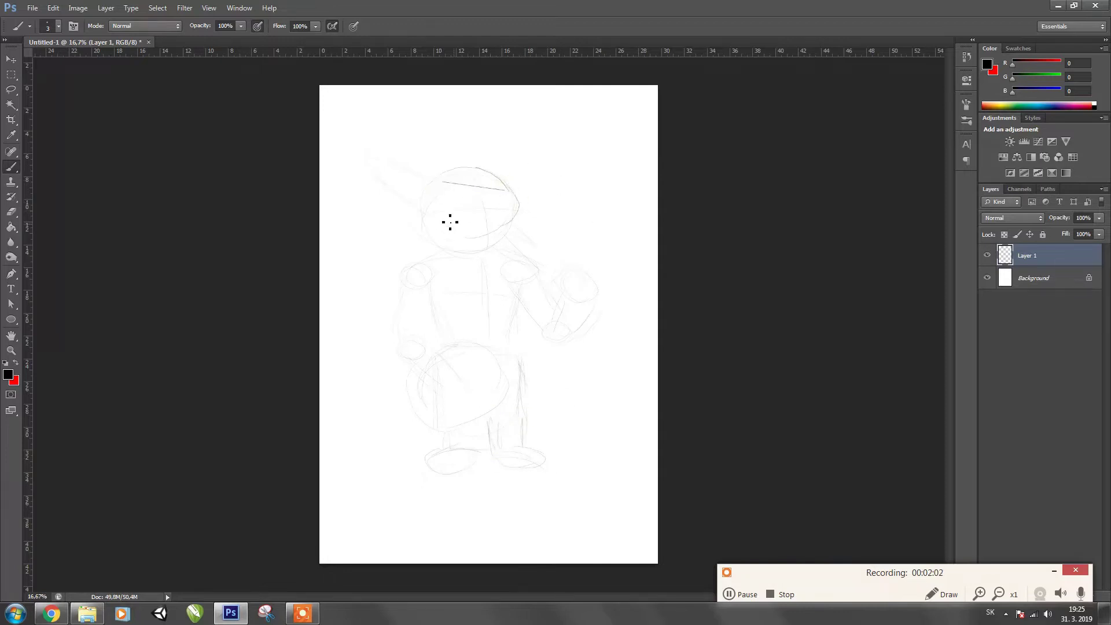
Step: Add inner lines to both arms, rough in the ears and firm up the shield
drag(427, 285, 434, 318)
drag(518, 288, 516, 333)
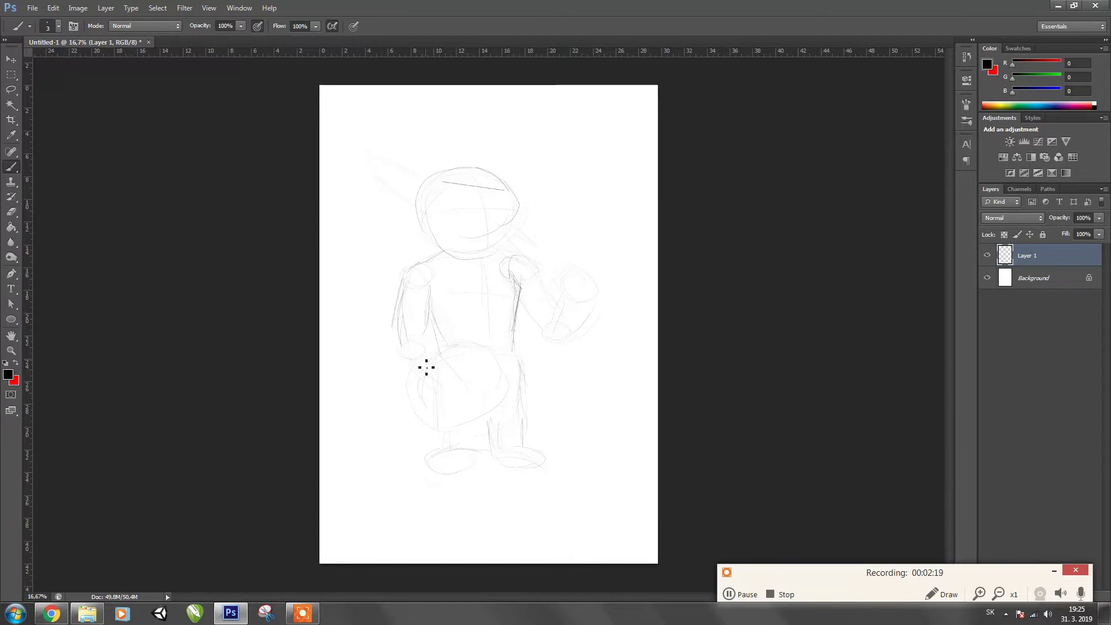
drag(489, 413, 429, 345)
drag(434, 228, 387, 206)
mouse_move(509, 198)
mouse_down()
mouse_move(550, 200)
mouse_move(523, 216)
mouse_up()
drag(514, 200, 485, 198)
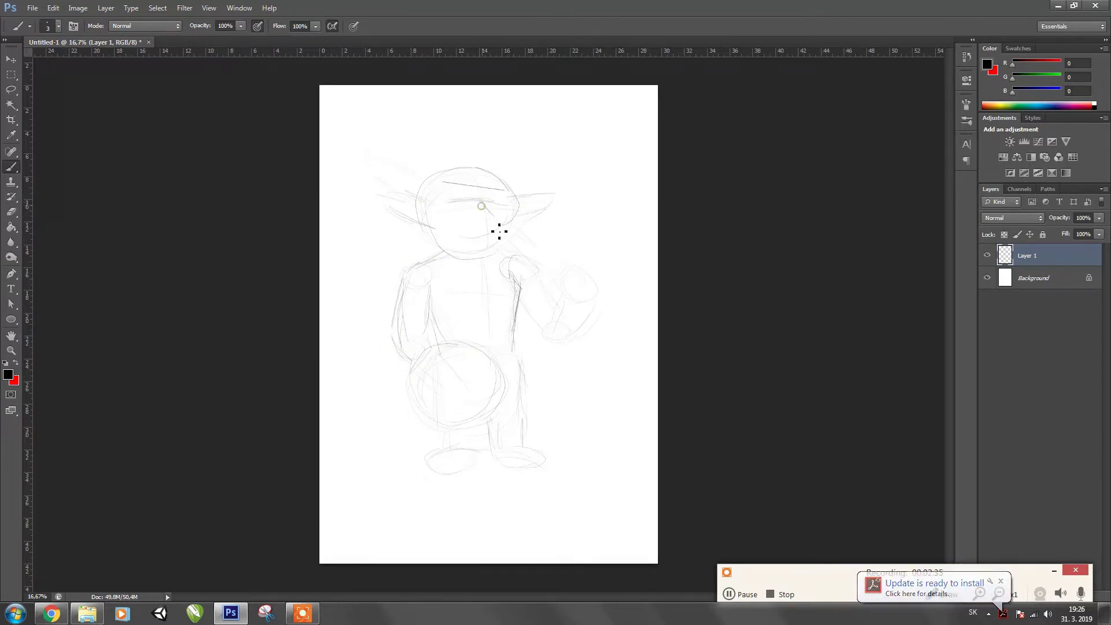
click(413, 196)
Step: Sketch the helmet dome, lengthen the right leg and foot, and line the raised arm
drag(419, 194, 509, 188)
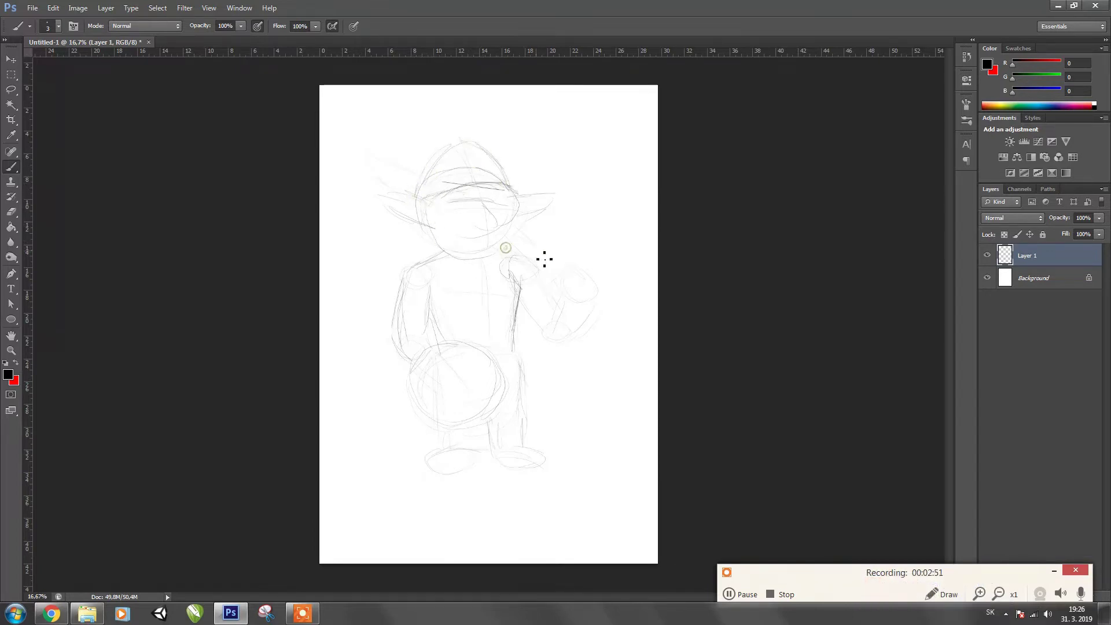
mouse_move(515, 420)
mouse_down()
mouse_move(524, 448)
mouse_move(491, 472)
mouse_up()
drag(561, 464, 509, 458)
drag(525, 372, 521, 449)
drag(541, 281, 563, 307)
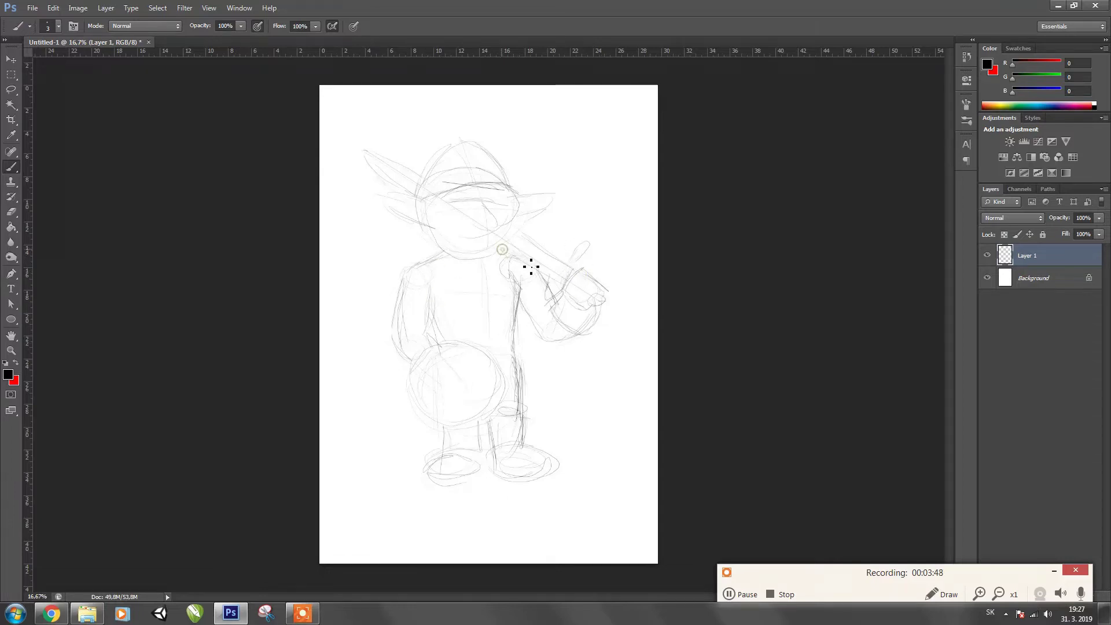
Step: Add a new layer for refined lines and set the brush size to 19
key(ctrl+shift+alt+n)
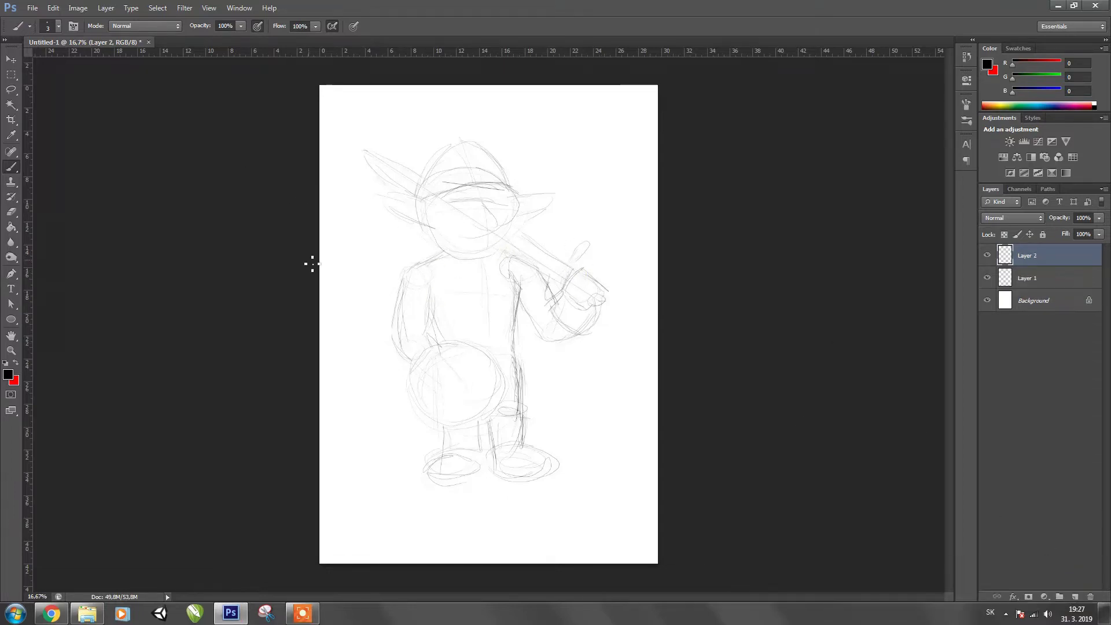
click(58, 26)
click(27, 64)
mouse_move(426, 198)
mouse_down()
mouse_move(518, 186)
mouse_move(510, 171)
mouse_up()
Step: Trace darker lines for the helmet centre, the left ear top, the jaw curve and the right ear
drag(468, 137, 483, 225)
drag(426, 199, 371, 192)
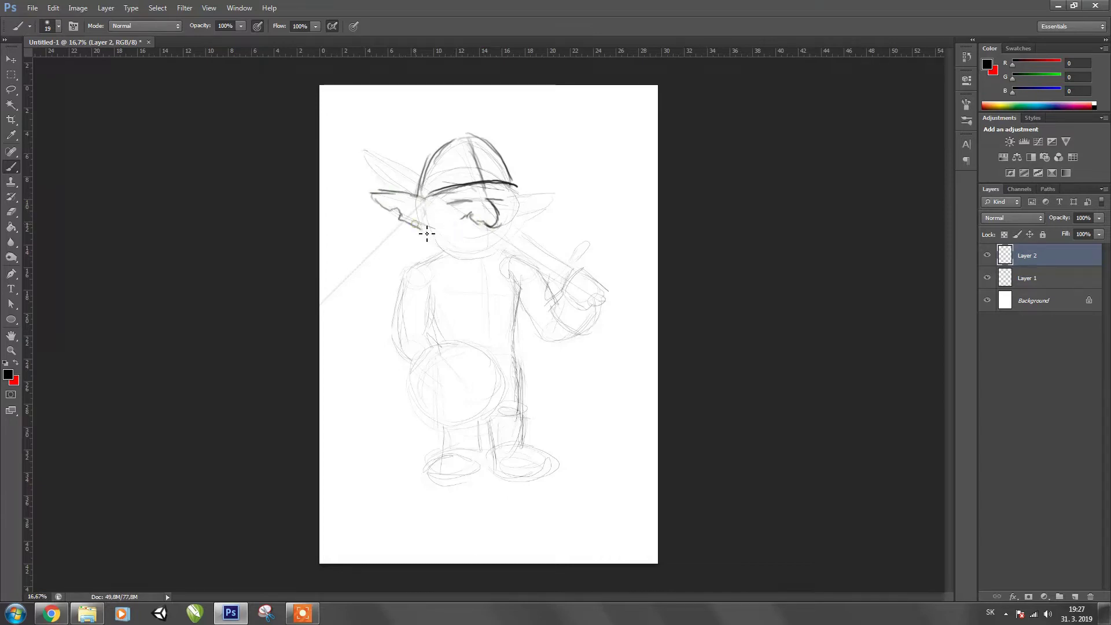
drag(428, 231, 480, 261)
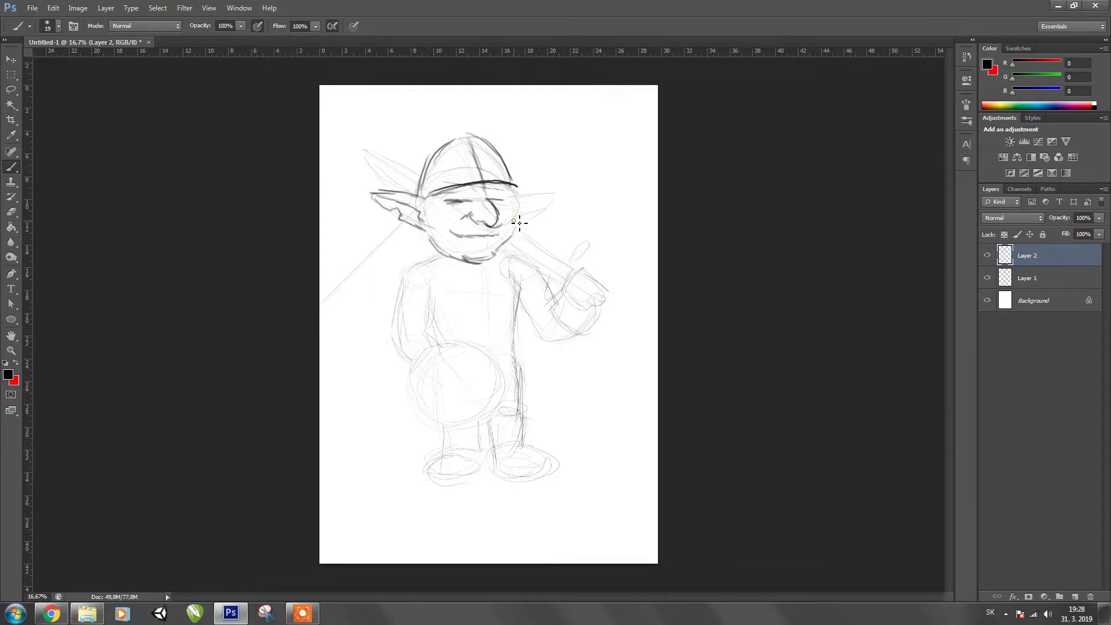
drag(514, 201, 531, 214)
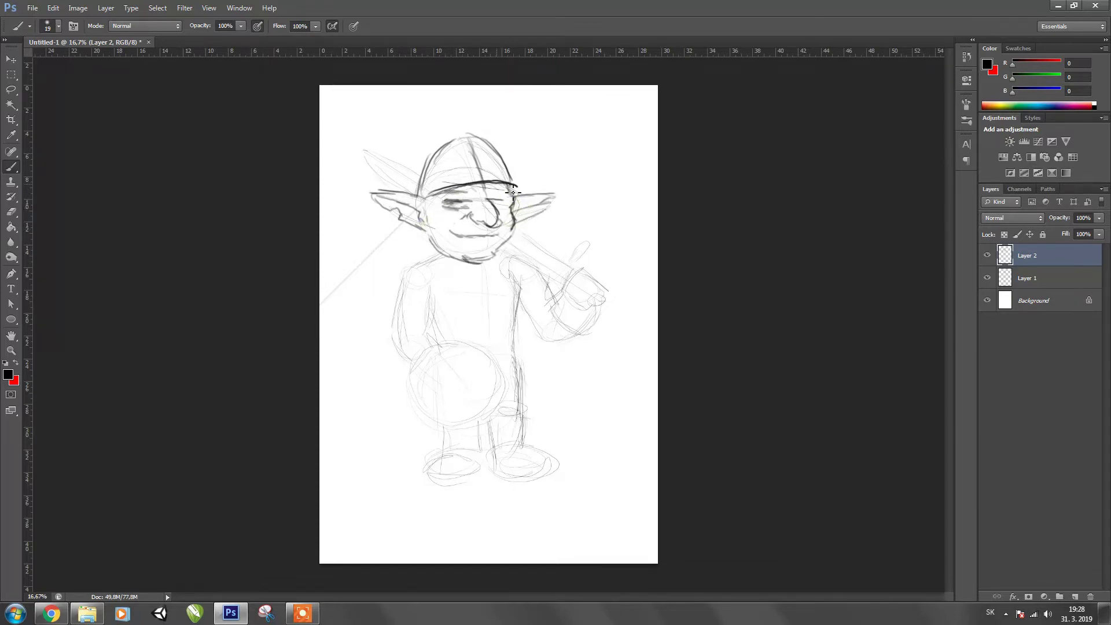
Step: Outline both shoulder pads, the left arm and the pointed left ear
mouse_move(399, 262)
mouse_down()
mouse_move(427, 258)
mouse_move(428, 296)
mouse_move(449, 269)
mouse_move(391, 329)
mouse_up()
drag(432, 299, 425, 323)
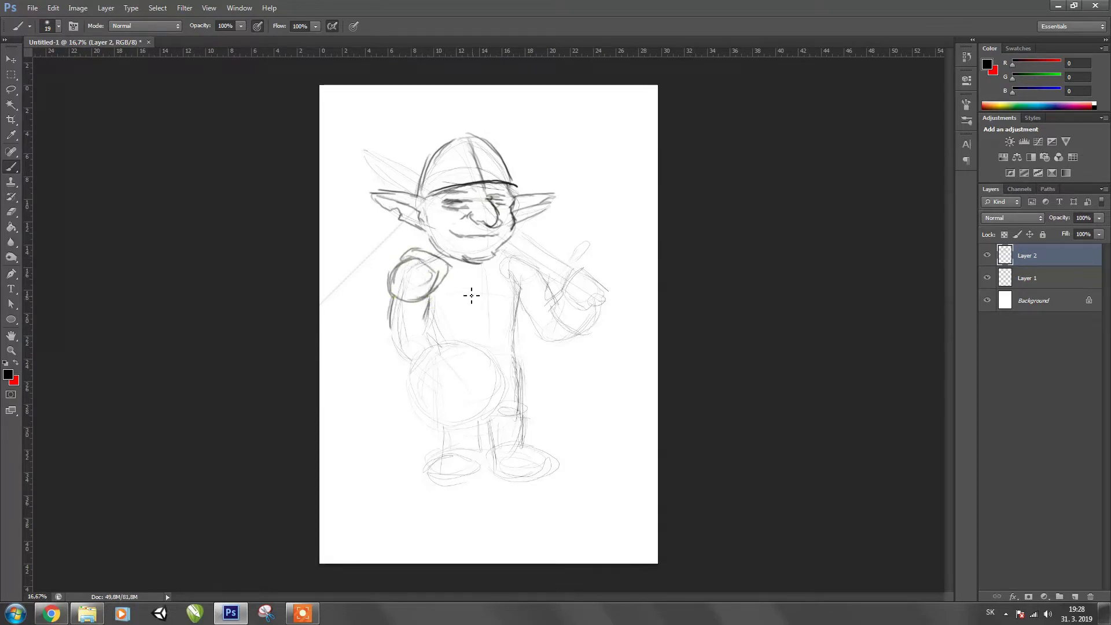
drag(505, 259, 546, 280)
drag(371, 153, 417, 174)
drag(359, 145, 402, 188)
Step: Darken the torso sides and bottom edge, and curve the left arm toward the shield
drag(515, 317, 528, 289)
drag(446, 272, 449, 312)
drag(525, 324, 440, 327)
drag(526, 300, 519, 267)
drag(508, 260, 518, 312)
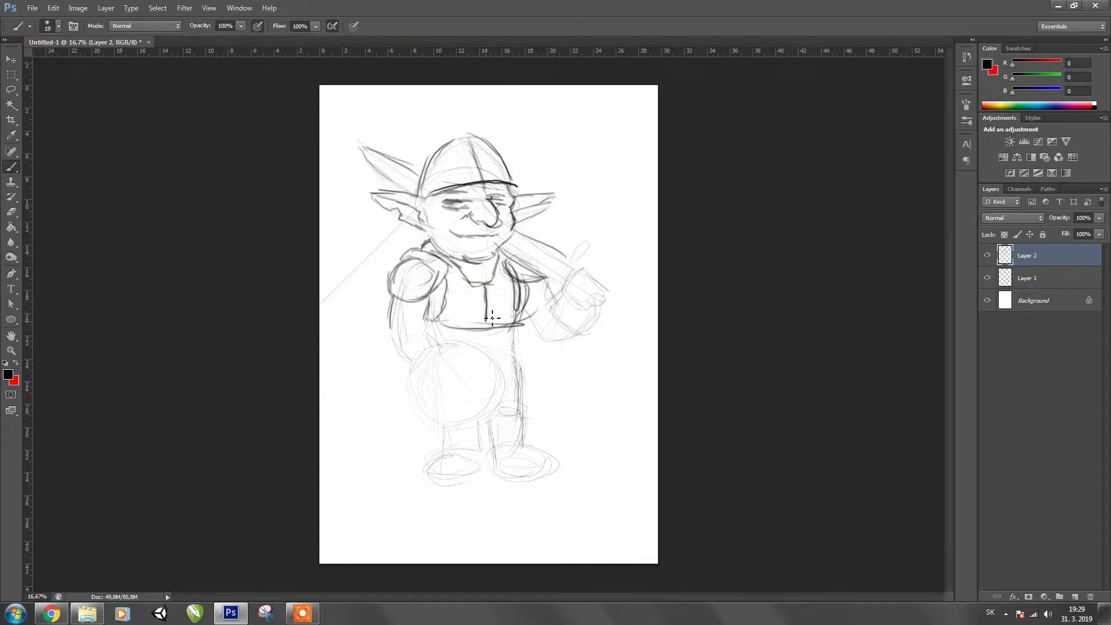
drag(431, 329, 395, 368)
Step: Outline the round shield, belt line, fist and club shaft with a rounded end
mouse_move(439, 397)
mouse_down()
mouse_move(434, 355)
mouse_move(422, 367)
mouse_move(449, 414)
mouse_move(531, 408)
mouse_up()
drag(517, 349, 520, 410)
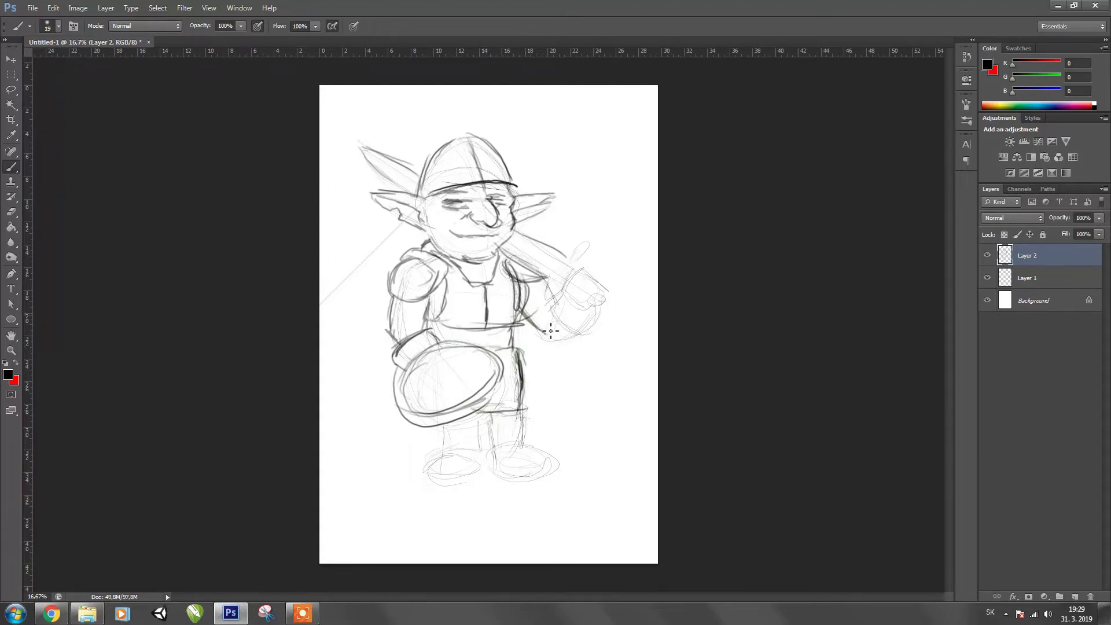
drag(600, 321, 541, 342)
drag(538, 288, 573, 252)
drag(532, 306, 593, 240)
drag(552, 284, 539, 313)
drag(591, 255, 551, 297)
mouse_move(559, 283)
mouse_down()
mouse_move(613, 313)
mouse_move(616, 304)
mouse_up()
Step: Extend the tunic's right side, outline the left leg and boot, and add the shield's inner ring
drag(433, 303, 441, 335)
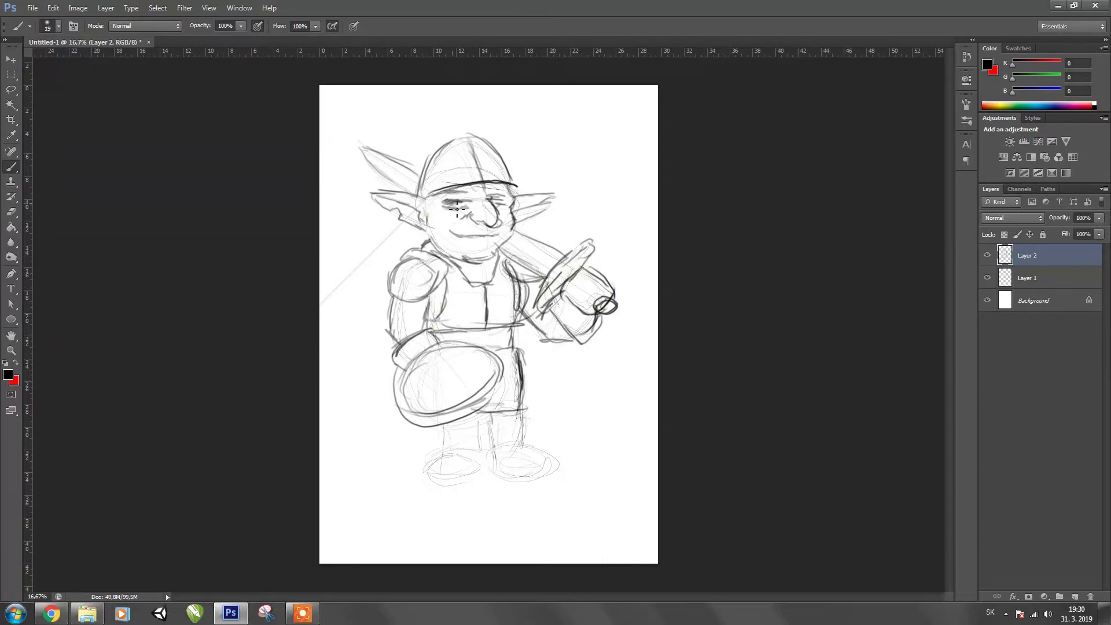
mouse_move(515, 354)
mouse_down()
mouse_move(519, 411)
mouse_move(493, 473)
mouse_move(533, 453)
mouse_move(520, 489)
mouse_up()
mouse_move(449, 423)
mouse_down()
mouse_move(434, 488)
mouse_move(481, 489)
mouse_up()
mouse_move(481, 434)
mouse_down()
mouse_move(480, 463)
mouse_move(441, 462)
mouse_up()
mouse_move(480, 423)
mouse_down()
mouse_move(460, 434)
mouse_move(526, 426)
mouse_up()
mouse_move(446, 389)
mouse_down()
mouse_move(425, 381)
mouse_move(469, 371)
mouse_up()
drag(400, 385, 466, 422)
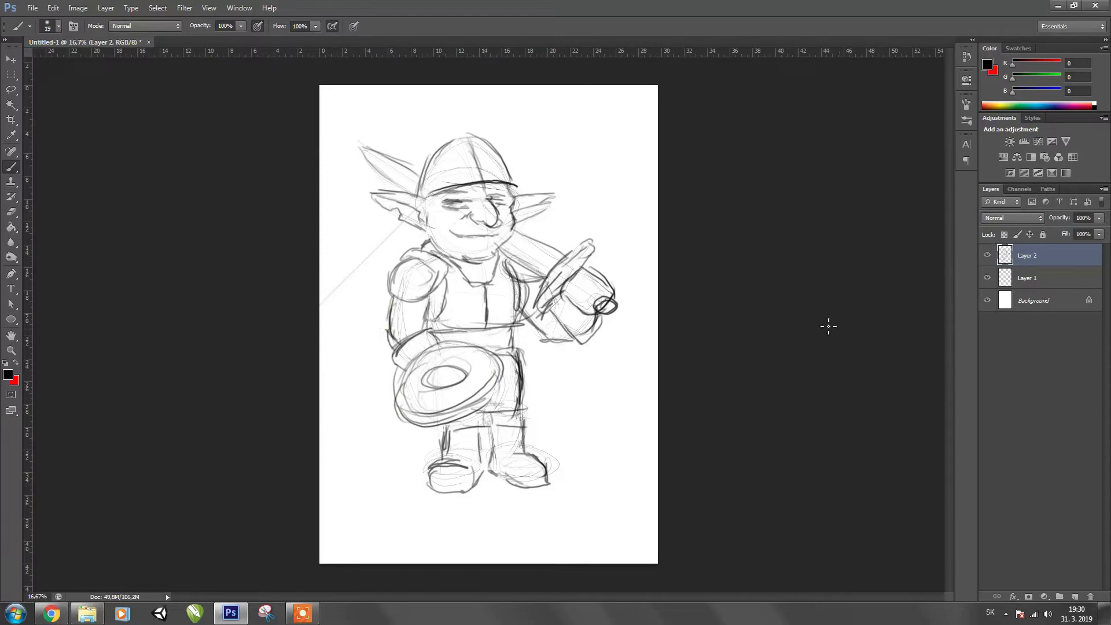
Step: Add the cheek, helmet ridge, earring and left eye, then firm up the fist, club and left shoulder pad
drag(427, 219, 434, 245)
drag(461, 135, 489, 178)
mouse_move(389, 198)
mouse_down()
mouse_move(385, 215)
mouse_move(394, 211)
mouse_up()
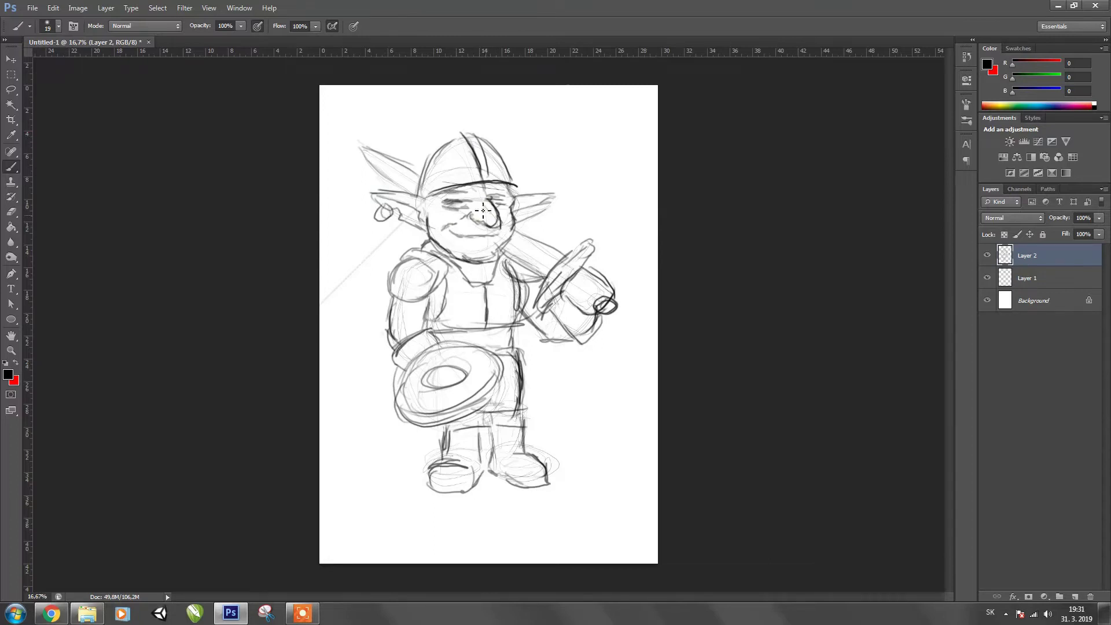
mouse_move(452, 199)
mouse_down()
mouse_move(511, 241)
mouse_move(564, 255)
mouse_up()
drag(498, 246, 550, 279)
mouse_move(420, 193)
mouse_down()
mouse_move(362, 149)
mouse_move(428, 181)
mouse_up()
mouse_move(582, 289)
mouse_down()
mouse_move(560, 310)
mouse_move(596, 316)
mouse_move(547, 348)
mouse_up()
mouse_move(602, 317)
mouse_down()
mouse_move(582, 343)
mouse_move(549, 339)
mouse_up()
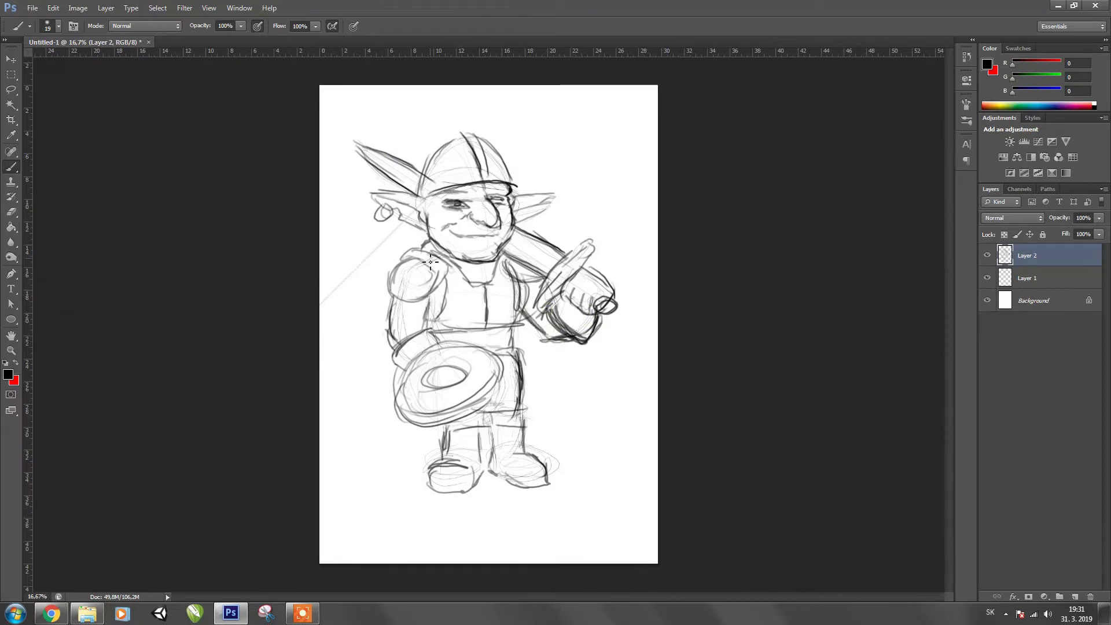
drag(389, 286, 429, 272)
Step: Add an ink layer, hide Layer 1 and fade Layer 2 to 25% opacity
click(1073, 597)
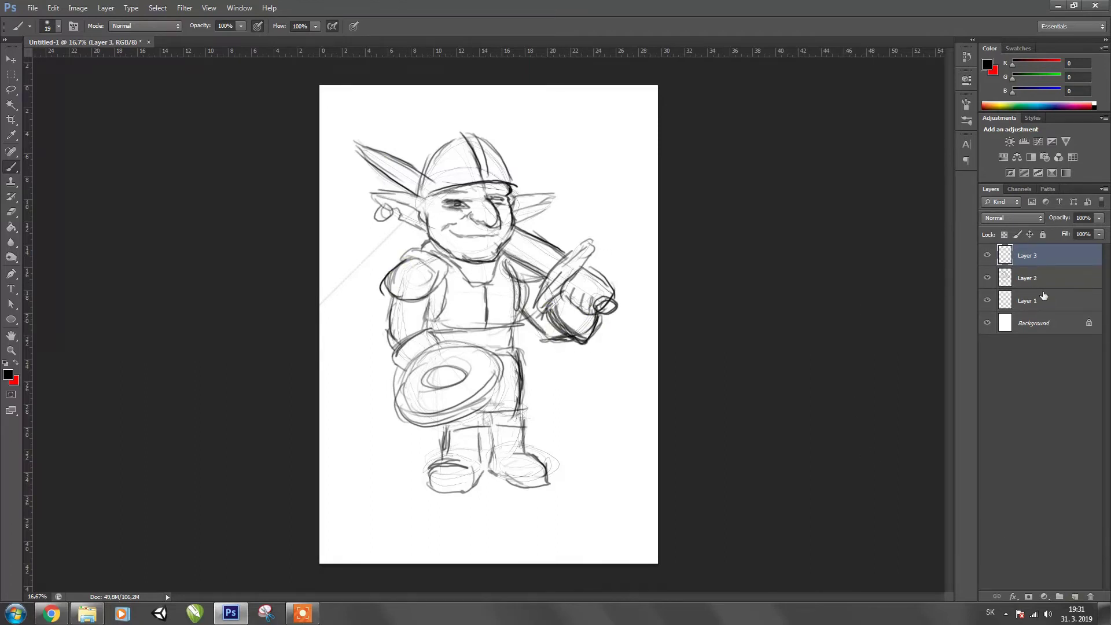
click(1030, 301)
click(987, 300)
click(1030, 278)
click(1099, 233)
drag(1056, 231, 1050, 228)
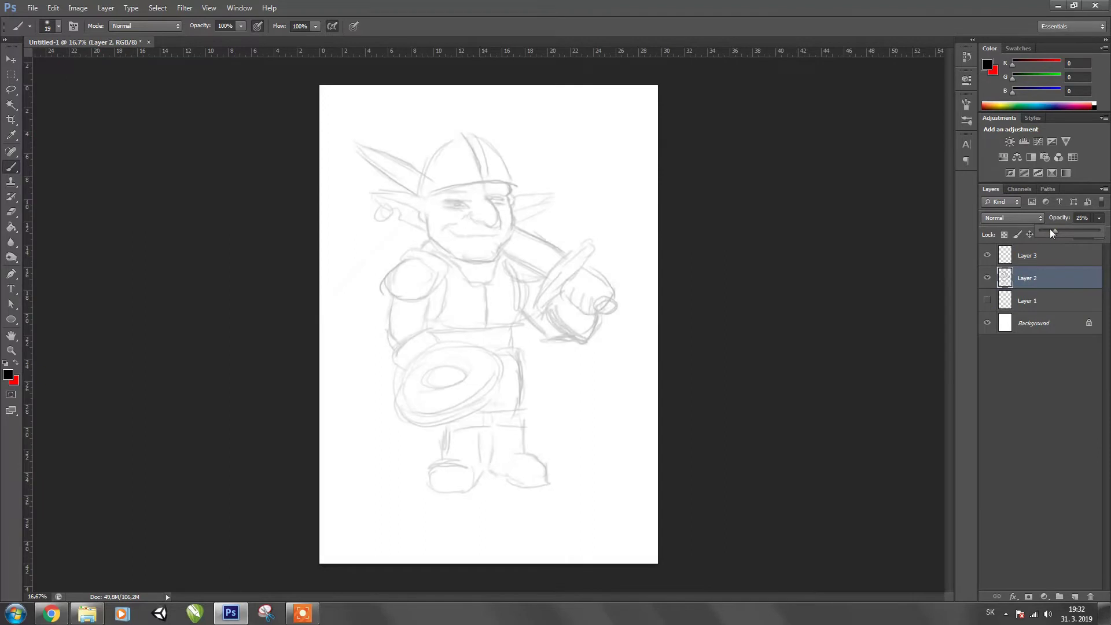
click(1042, 255)
Step: Zoom in on the head and ink the helmet brim and left ear in bold black
key(z)
click(539, 200)
key(b)
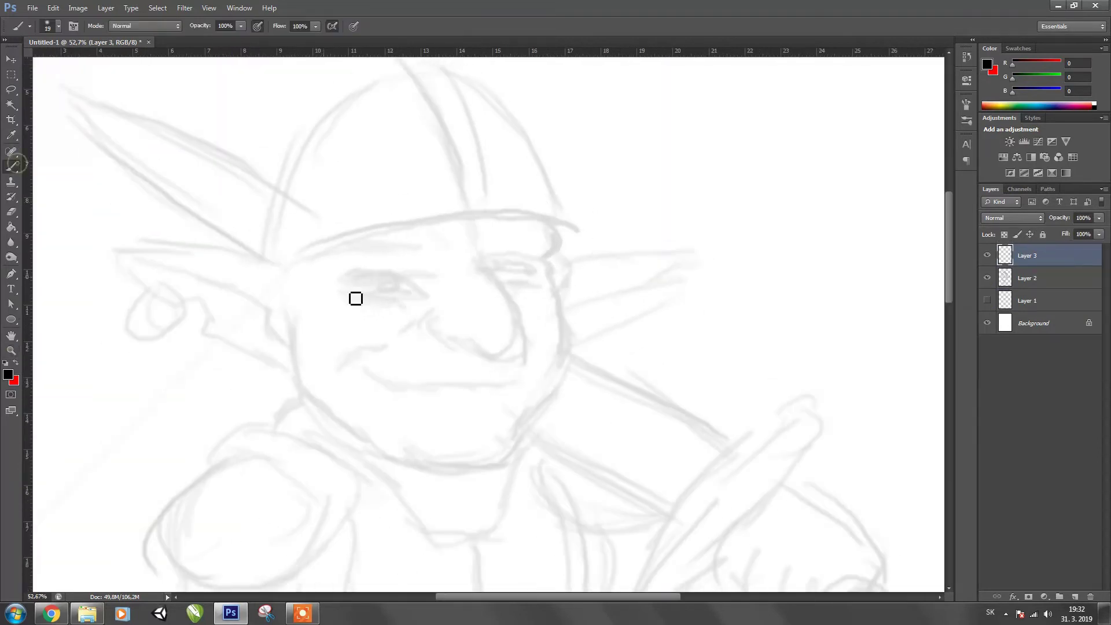
mouse_move(253, 255)
mouse_down()
mouse_move(575, 207)
mouse_move(583, 249)
mouse_up()
drag(281, 268, 583, 246)
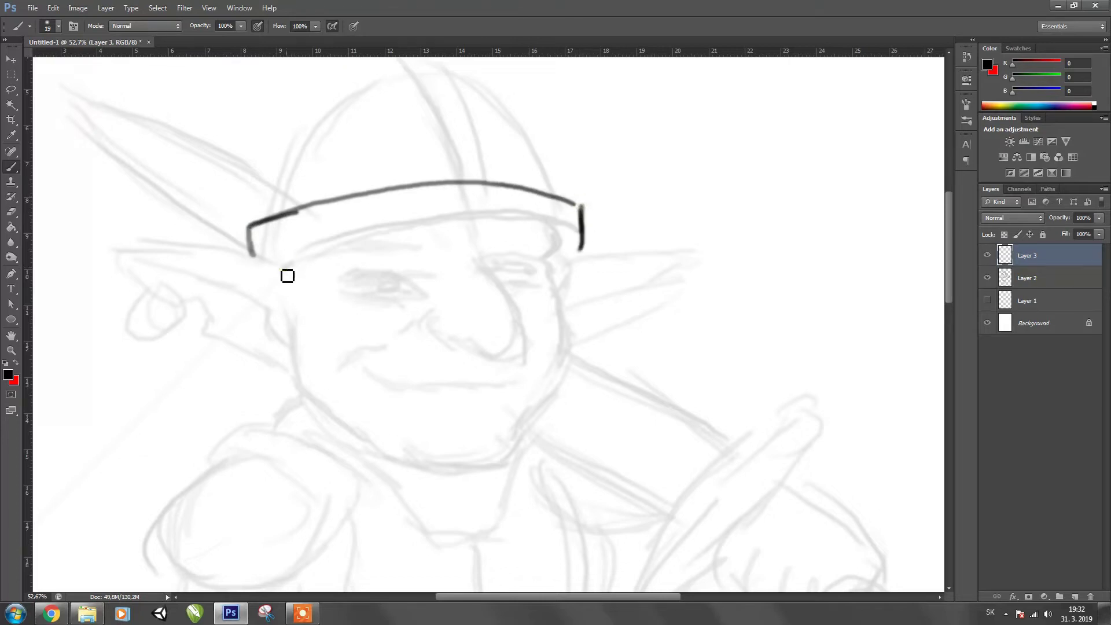
drag(253, 257, 285, 277)
mouse_move(106, 246)
mouse_down()
mouse_move(150, 285)
mouse_move(125, 233)
mouse_move(262, 252)
mouse_move(148, 259)
mouse_move(273, 314)
mouse_move(283, 341)
mouse_up()
Step: Ink the earring loop, jaw line, lower brim edge, inner ear line and nose
mouse_move(152, 296)
mouse_down()
mouse_move(174, 283)
mouse_move(160, 313)
mouse_move(173, 296)
mouse_move(203, 307)
mouse_move(284, 373)
mouse_up()
mouse_move(288, 301)
mouse_down()
mouse_move(297, 355)
mouse_move(340, 422)
mouse_move(408, 463)
mouse_move(462, 473)
mouse_move(525, 441)
mouse_move(550, 404)
mouse_move(565, 315)
mouse_move(547, 272)
mouse_move(564, 253)
mouse_up()
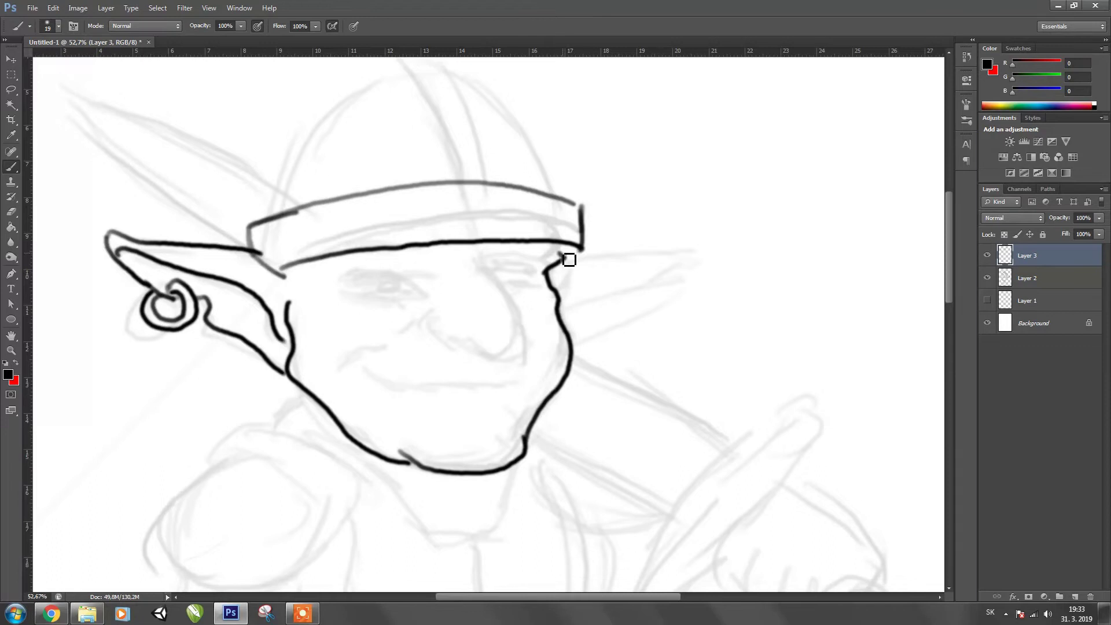
mouse_move(294, 284)
mouse_down()
mouse_move(526, 255)
mouse_move(578, 264)
mouse_move(720, 253)
mouse_move(662, 300)
mouse_move(571, 344)
mouse_move(593, 287)
mouse_move(709, 260)
mouse_up()
drag(565, 318, 573, 341)
mouse_move(433, 313)
mouse_down()
mouse_move(445, 337)
mouse_move(497, 356)
mouse_up()
mouse_move(484, 264)
mouse_down()
mouse_move(520, 320)
mouse_move(506, 362)
mouse_up()
Step: Ink the cheeks, the grin, the left eye's lids and the squinting right eye
drag(433, 313, 411, 327)
mouse_move(379, 349)
mouse_down()
mouse_move(343, 367)
mouse_move(397, 387)
mouse_move(519, 380)
mouse_move(541, 366)
mouse_up()
mouse_move(337, 286)
mouse_down()
mouse_move(374, 275)
mouse_move(427, 284)
mouse_move(376, 299)
mouse_move(434, 293)
mouse_up()
mouse_move(497, 271)
mouse_down()
mouse_move(542, 263)
mouse_move(544, 284)
mouse_move(509, 280)
mouse_move(543, 280)
mouse_up()
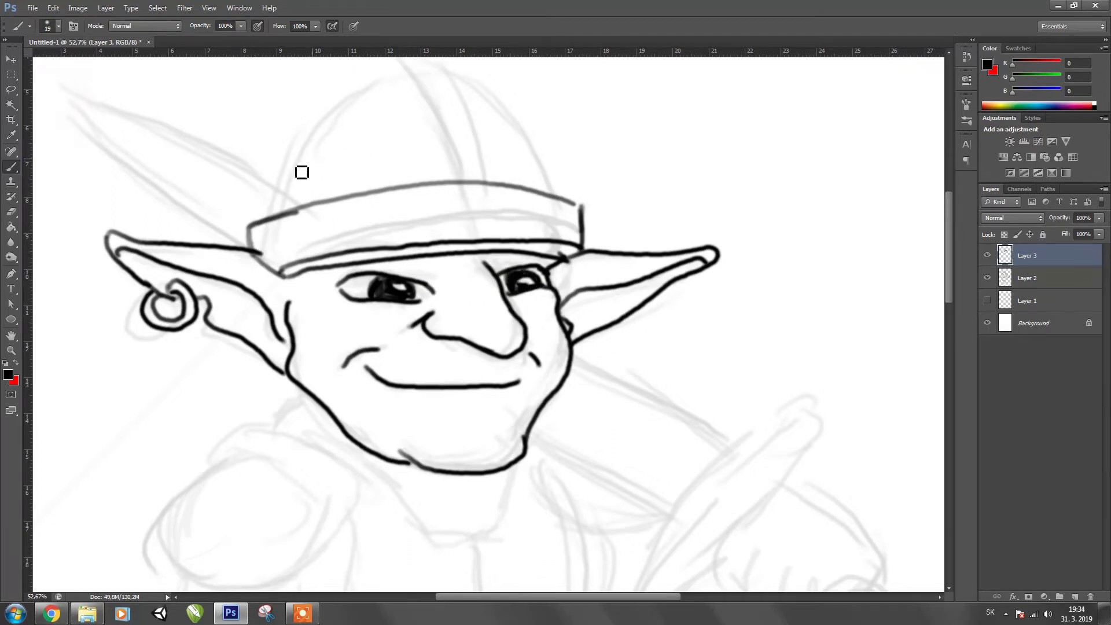
drag(949, 255, 952, 238)
Step: Ink the pointed helmet top, centre band and both sides of the dome, then zoom out
drag(360, 178, 455, 276)
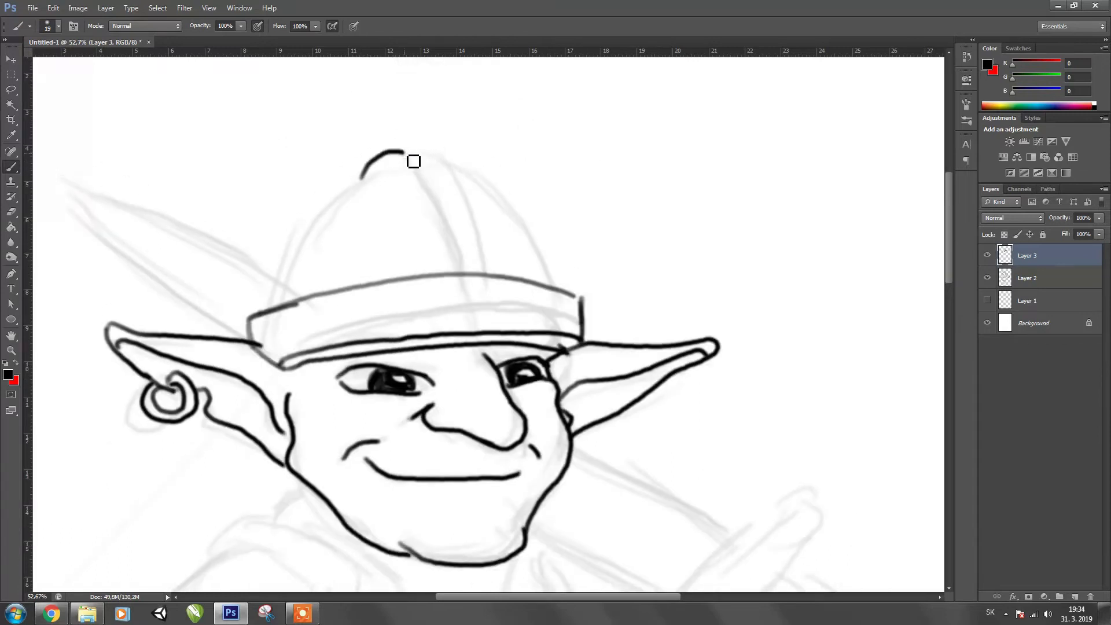
mouse_move(403, 151)
mouse_down()
mouse_move(474, 208)
mouse_move(484, 276)
mouse_up()
mouse_move(388, 173)
mouse_down()
mouse_move(412, 227)
mouse_move(409, 280)
mouse_up()
key(ctrl+z)
mouse_move(391, 169)
mouse_down()
mouse_move(439, 224)
mouse_move(444, 268)
mouse_up()
mouse_move(275, 310)
mouse_down()
mouse_move(397, 169)
mouse_move(491, 178)
mouse_move(555, 290)
mouse_move(503, 257)
mouse_up()
click(11, 350)
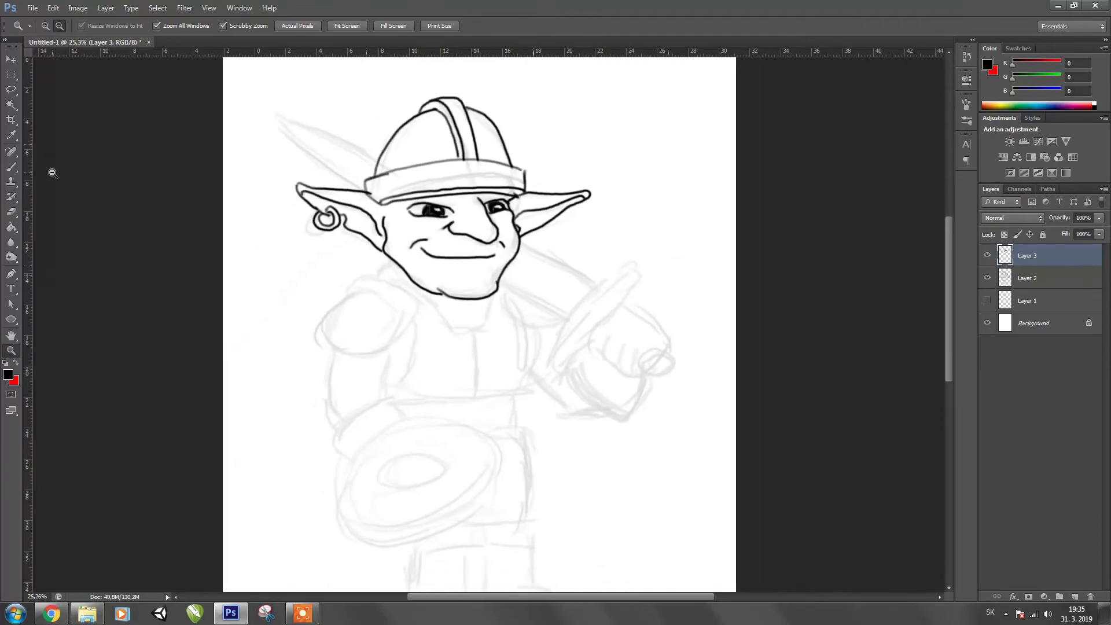
Step: Delete the inked layer, set the sketch opacity to 16% and add a fresh ink layer
key(Delete)
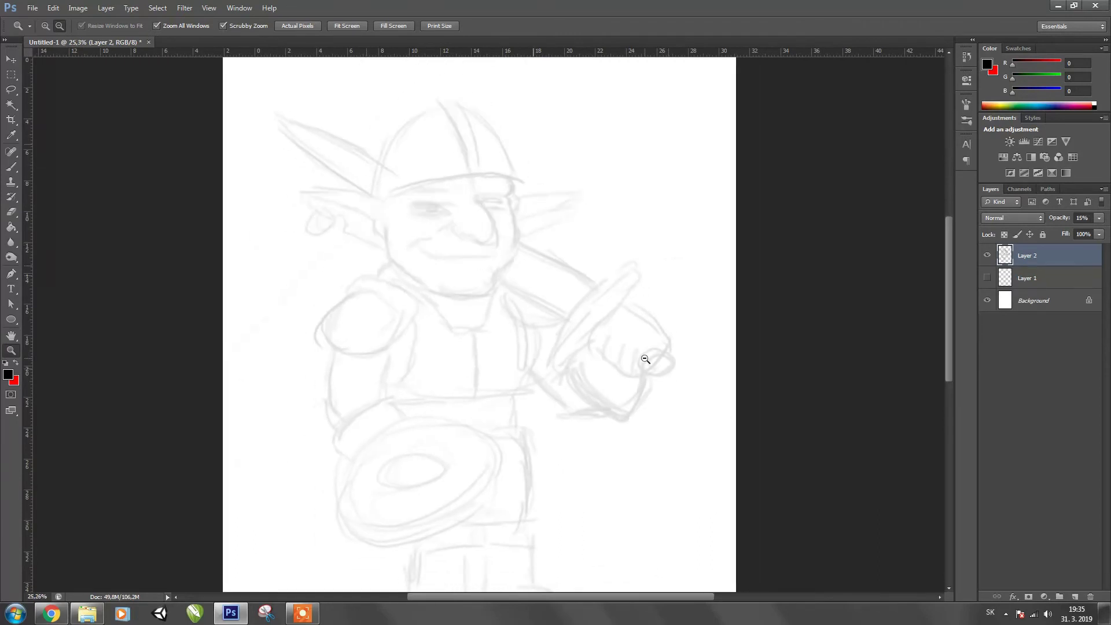
click(1098, 217)
drag(1054, 230, 1055, 230)
click(1074, 597)
key(b)
Step: Ink the helmet brim, its lower edge, the dome top, centre seam and right dome edge
mouse_move(373, 195)
mouse_down()
mouse_move(432, 117)
mouse_move(378, 190)
mouse_move(434, 121)
mouse_move(501, 139)
mouse_move(521, 181)
mouse_move(415, 168)
mouse_move(504, 164)
mouse_up()
drag(373, 181, 519, 155)
mouse_move(391, 209)
mouse_down()
mouse_move(478, 179)
mouse_move(523, 188)
mouse_move(529, 174)
mouse_move(487, 152)
mouse_up()
mouse_move(385, 182)
mouse_down()
mouse_move(365, 192)
mouse_move(443, 167)
mouse_up()
mouse_move(427, 115)
mouse_down()
mouse_move(463, 116)
mouse_move(466, 151)
mouse_move(470, 97)
mouse_move(483, 147)
mouse_move(460, 155)
mouse_up()
drag(471, 105, 519, 169)
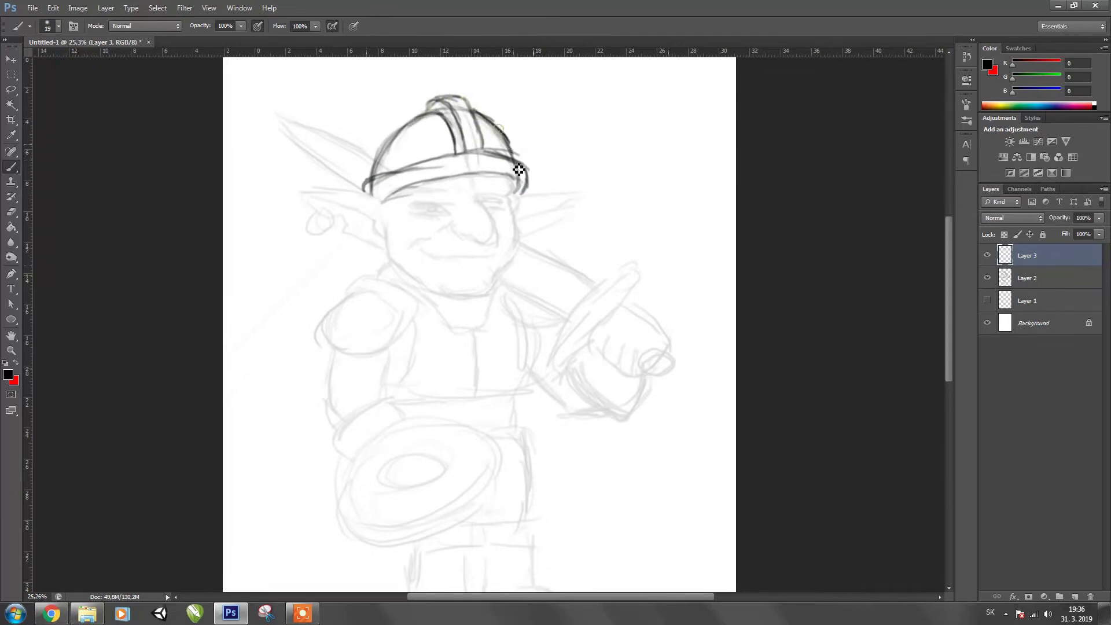
Step: Enlarge the eraser to 31 px to clean up strokes, then return to the Brush
click(17, 212)
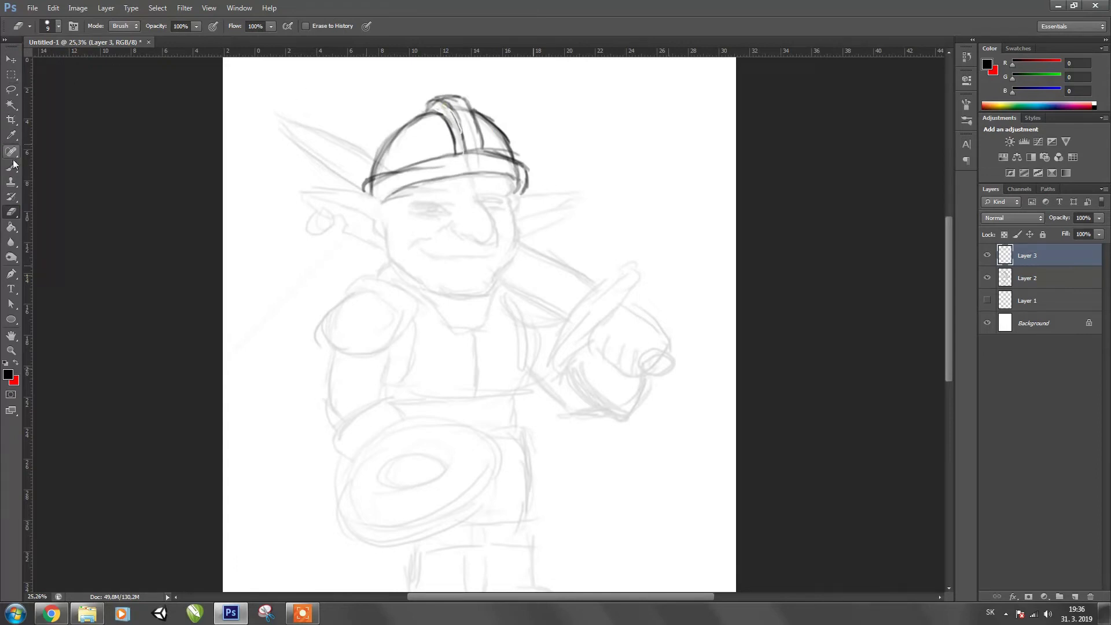
click(58, 26)
drag(46, 55, 58, 55)
click(412, 216)
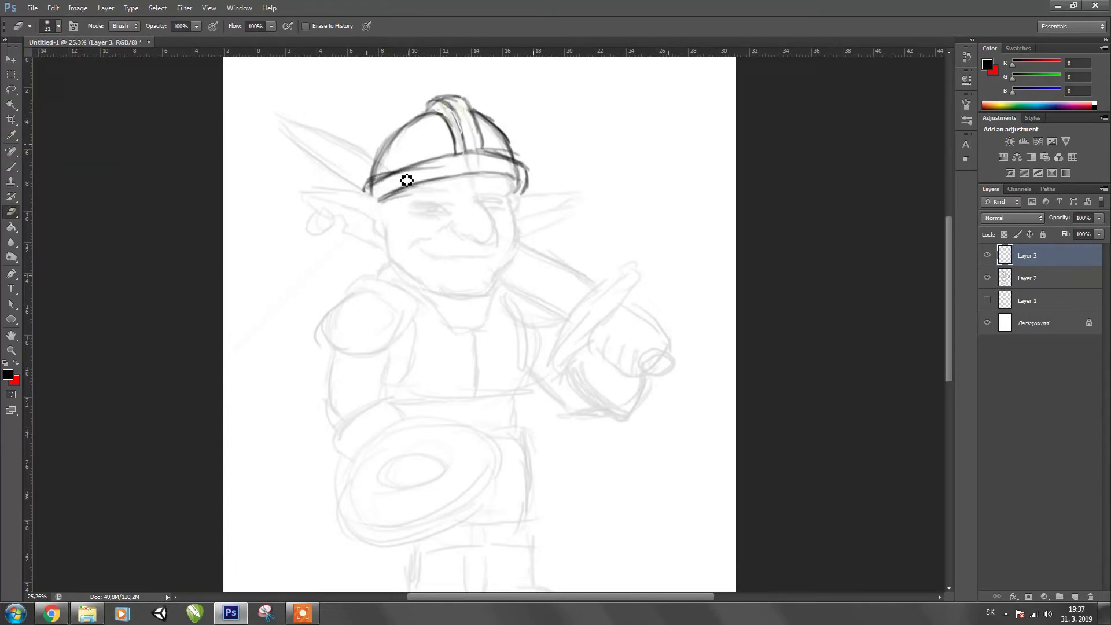
key(b)
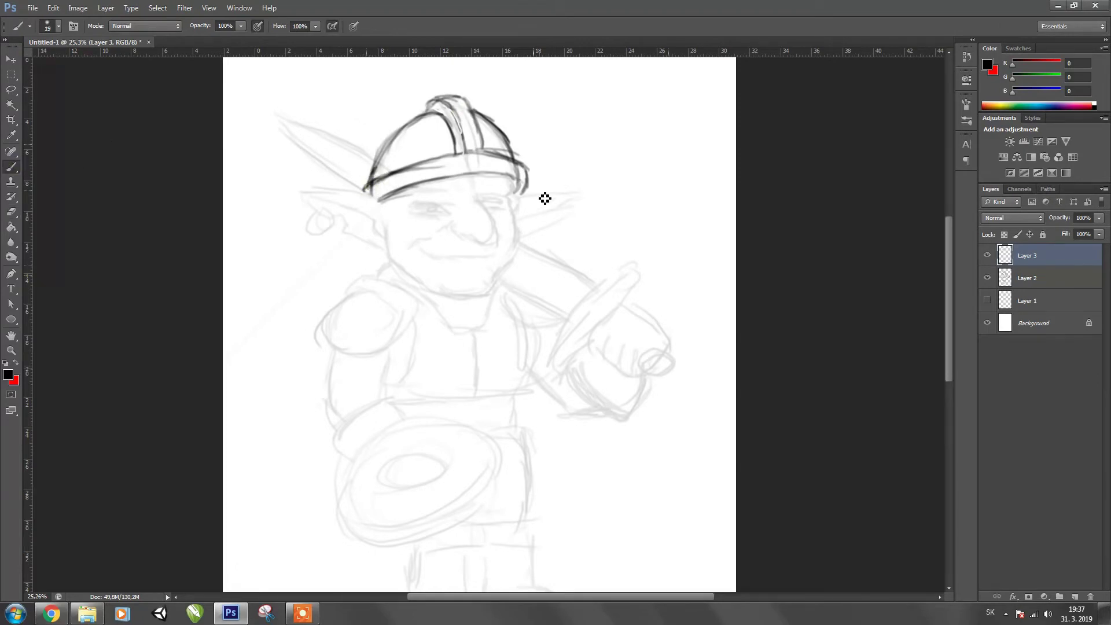
Step: Ink the right side of the face, the jawline, the left ear with earring and the right ear
drag(521, 217, 515, 271)
drag(405, 268, 476, 303)
drag(315, 193, 390, 207)
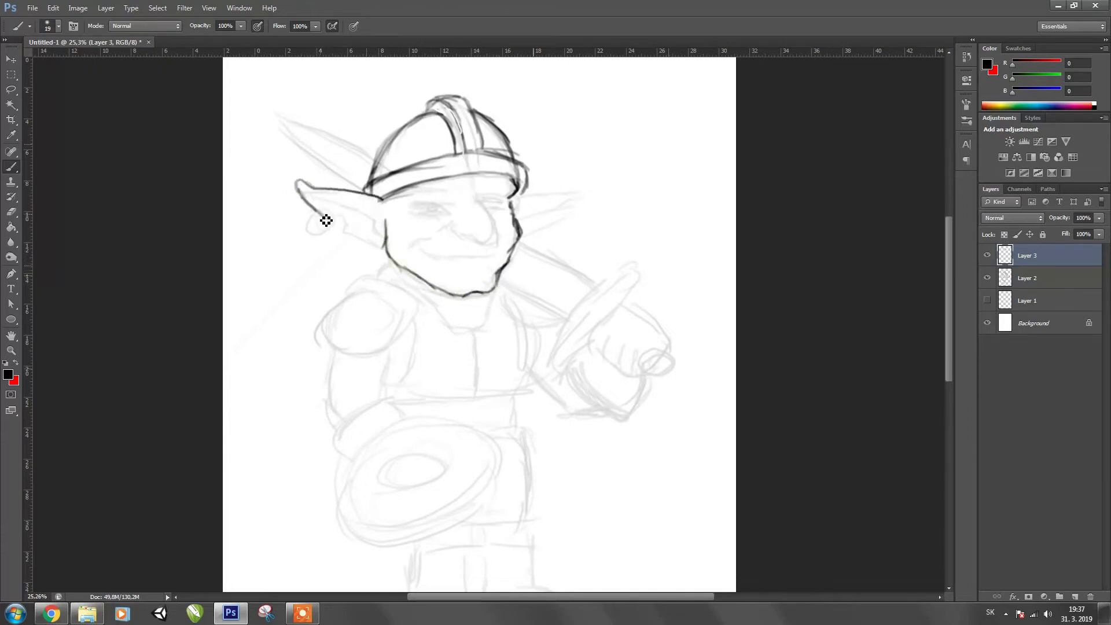
mouse_move(325, 234)
mouse_down()
mouse_move(321, 218)
mouse_move(322, 233)
mouse_move(348, 209)
mouse_move(353, 230)
mouse_move(387, 253)
mouse_up()
mouse_move(510, 199)
mouse_down()
mouse_move(576, 203)
mouse_move(587, 191)
mouse_move(563, 226)
mouse_move(521, 237)
mouse_move(585, 195)
mouse_up()
right_click(586, 197)
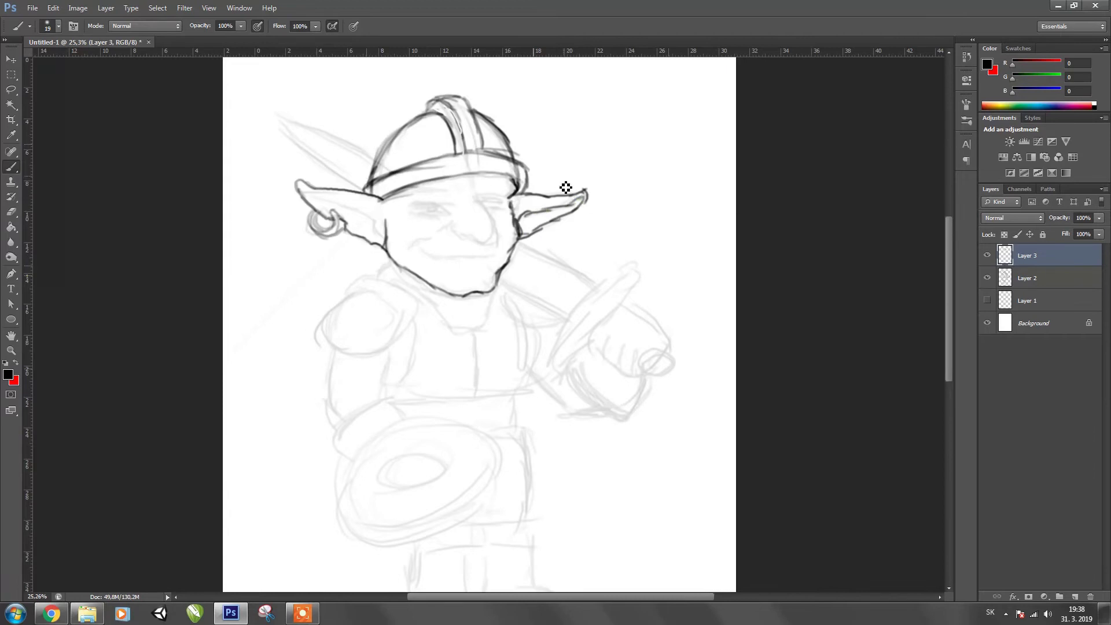
Step: Ink the nose, sword blade edges, mouth, left eye and shoulder outlines
mouse_move(461, 242)
mouse_down()
mouse_move(483, 248)
mouse_move(501, 231)
mouse_up()
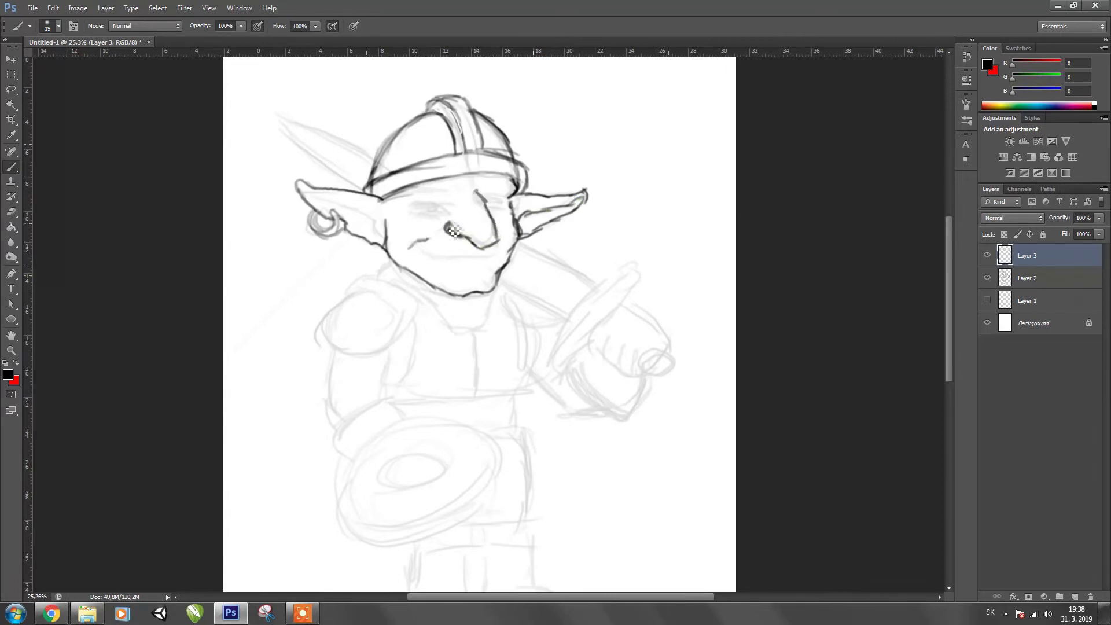
mouse_move(275, 111)
mouse_down()
mouse_move(347, 174)
mouse_move(371, 154)
mouse_up()
drag(521, 242, 599, 284)
drag(508, 290, 569, 316)
drag(421, 250, 493, 254)
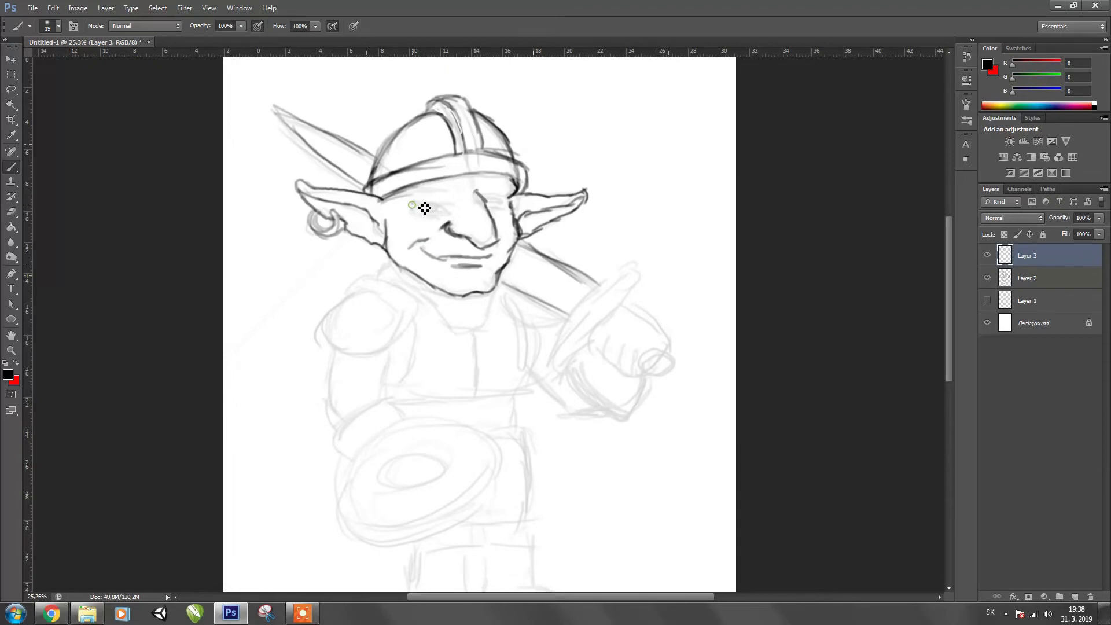
drag(446, 214, 426, 208)
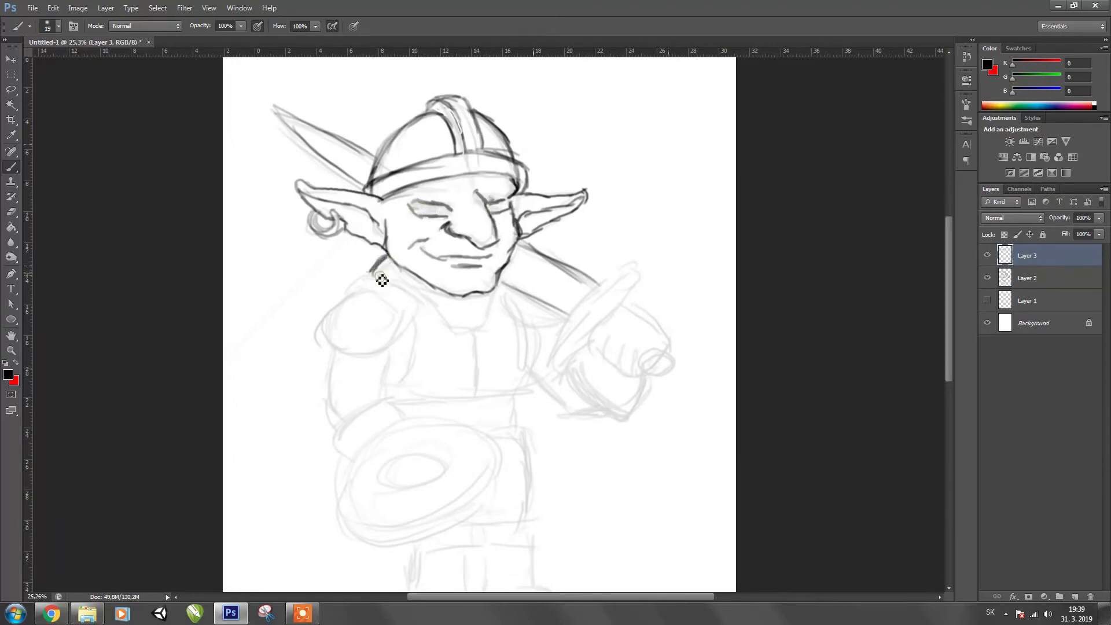
drag(341, 286, 420, 316)
Step: Ink the shoulder pad outlines, both sides of the neck and the shoulder strap line
mouse_move(350, 287)
mouse_down()
mouse_move(321, 360)
mouse_move(347, 292)
mouse_move(420, 321)
mouse_move(307, 342)
mouse_move(405, 372)
mouse_up()
drag(302, 341, 370, 384)
drag(435, 284, 477, 336)
drag(488, 293, 482, 324)
drag(507, 277, 566, 318)
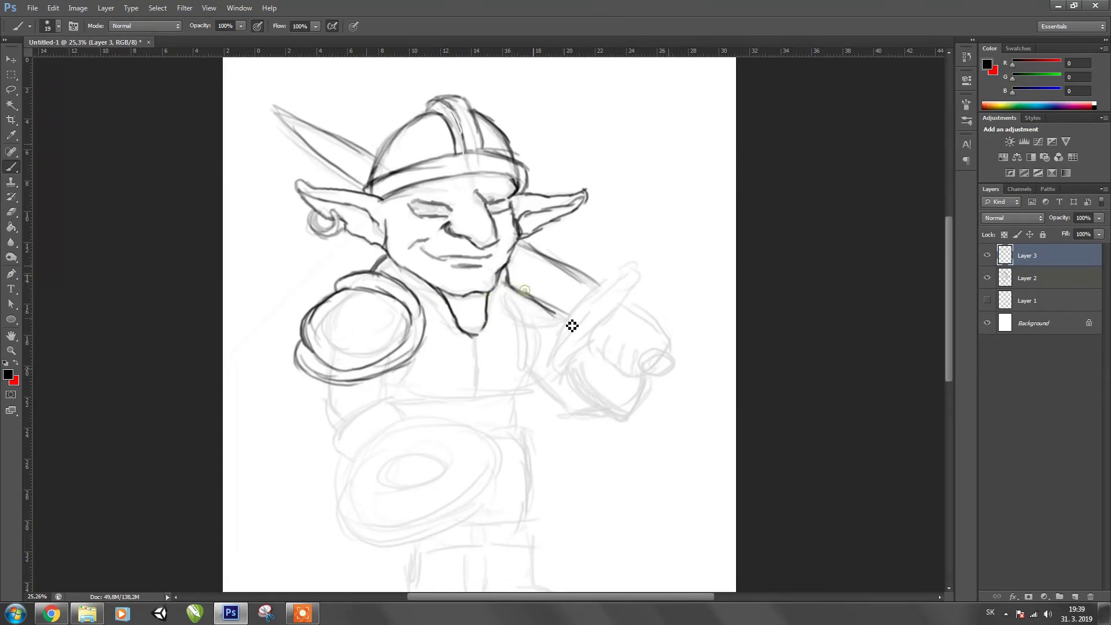
Step: Ink the torso centre line, the arm's edges and the torso's right edge and collar line
drag(484, 341, 475, 396)
mouse_move(431, 327)
mouse_down()
mouse_move(434, 357)
mouse_move(404, 413)
mouse_up()
mouse_move(330, 437)
mouse_down()
mouse_move(403, 398)
mouse_move(350, 466)
mouse_up()
drag(320, 380, 328, 425)
drag(405, 368, 395, 406)
drag(515, 387, 529, 336)
mouse_move(507, 287)
mouse_down()
mouse_move(521, 325)
mouse_move(568, 318)
mouse_move(549, 312)
mouse_move(657, 270)
mouse_up()
Step: Outline the club handle and the fist and forearm gripping it
drag(602, 313, 551, 355)
mouse_move(623, 314)
mouse_down()
mouse_move(595, 355)
mouse_move(662, 322)
mouse_move(674, 353)
mouse_up()
drag(605, 338, 608, 373)
mouse_move(624, 350)
mouse_down()
mouse_move(636, 382)
mouse_move(671, 350)
mouse_move(686, 371)
mouse_move(621, 424)
mouse_up()
mouse_move(561, 366)
mouse_down()
mouse_move(602, 423)
mouse_move(634, 418)
mouse_move(527, 386)
mouse_move(596, 426)
mouse_up()
Step: Ink the goblin's side below the arm, the left torso edge and the belt across the waist
drag(541, 323, 524, 386)
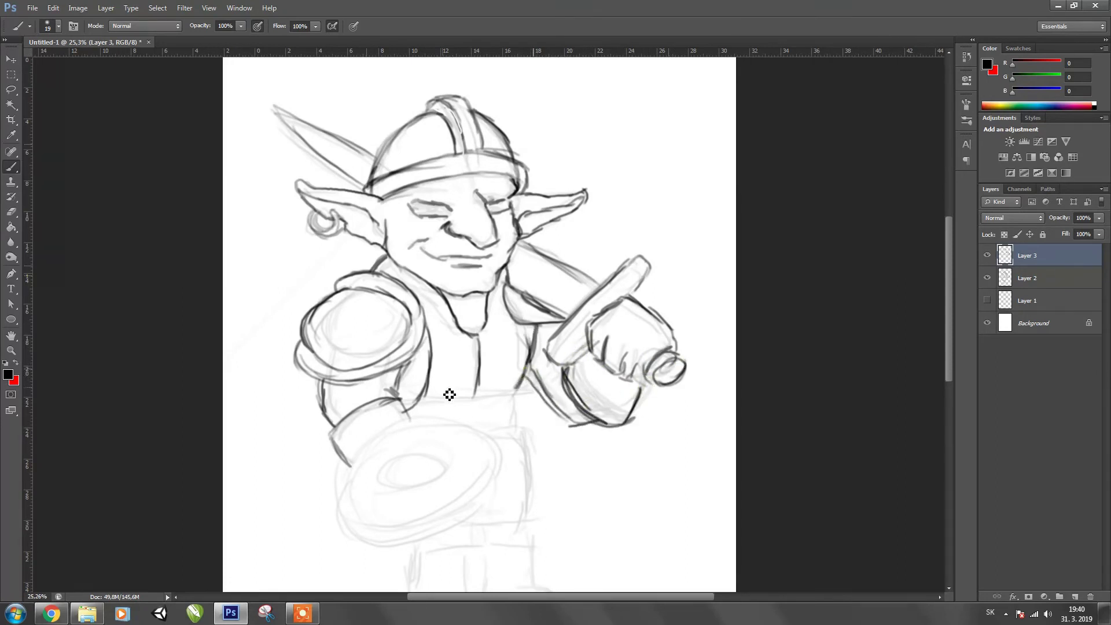
drag(423, 420, 442, 343)
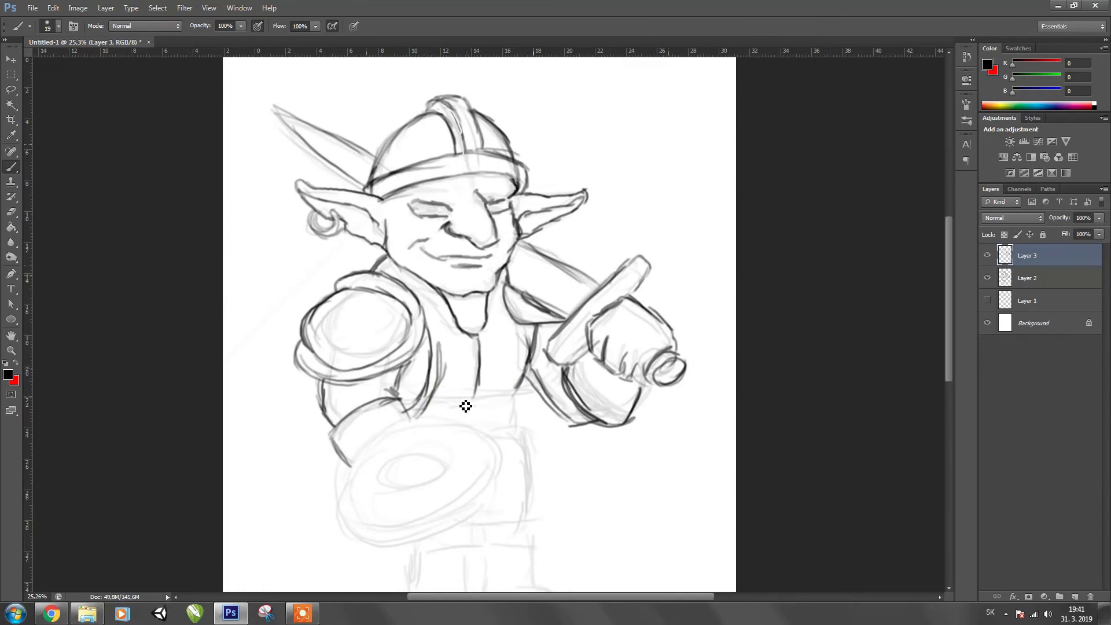
mouse_move(434, 418)
mouse_down()
mouse_move(524, 415)
mouse_move(477, 413)
mouse_up()
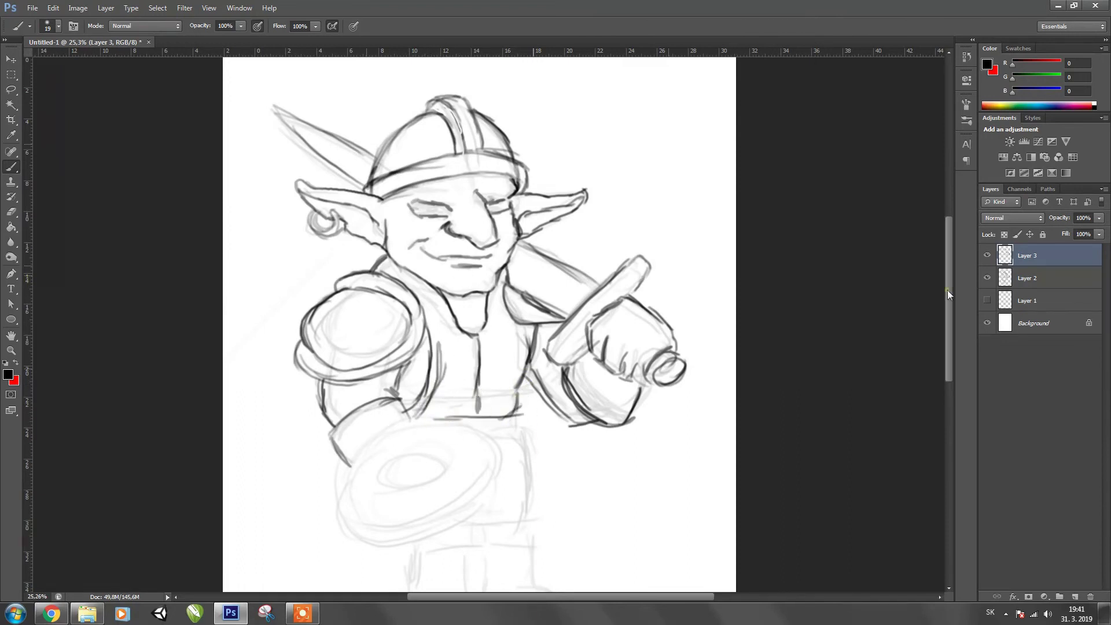
drag(947, 290, 947, 323)
mouse_move(417, 342)
mouse_down()
mouse_move(363, 357)
mouse_move(486, 335)
mouse_move(360, 347)
mouse_move(449, 397)
mouse_move(437, 426)
mouse_move(489, 347)
mouse_up()
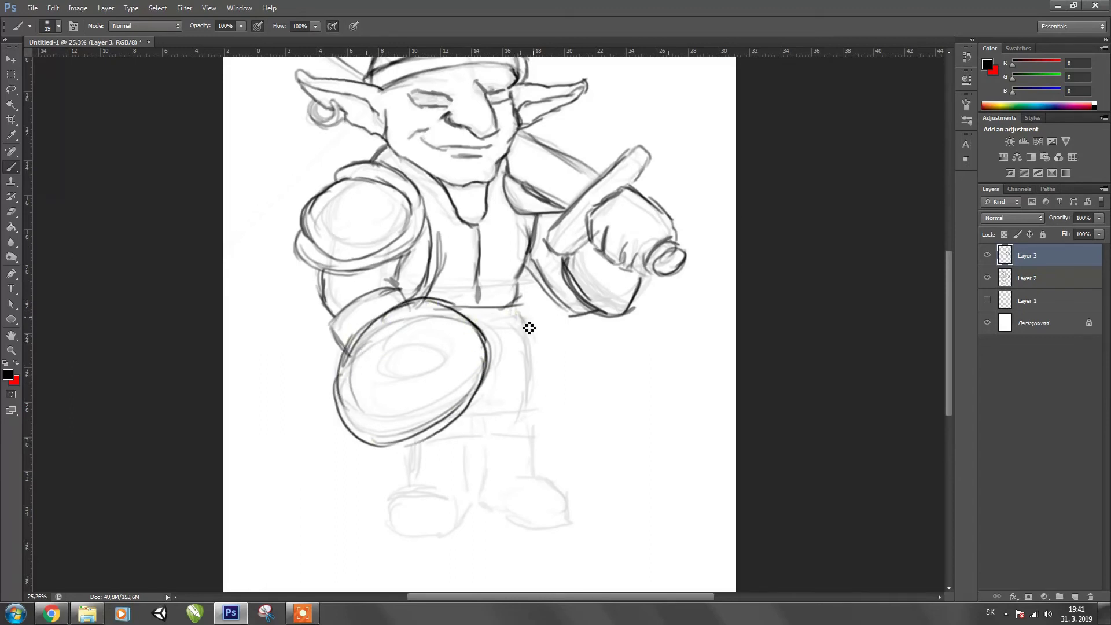
Step: Ink the right-hand boot outline and the thigh and knee above it
mouse_move(484, 418)
mouse_down()
mouse_move(554, 406)
mouse_move(547, 477)
mouse_move(492, 483)
mouse_up()
mouse_move(531, 477)
mouse_down()
mouse_move(565, 492)
mouse_move(563, 534)
mouse_move(487, 508)
mouse_up()
click(485, 505)
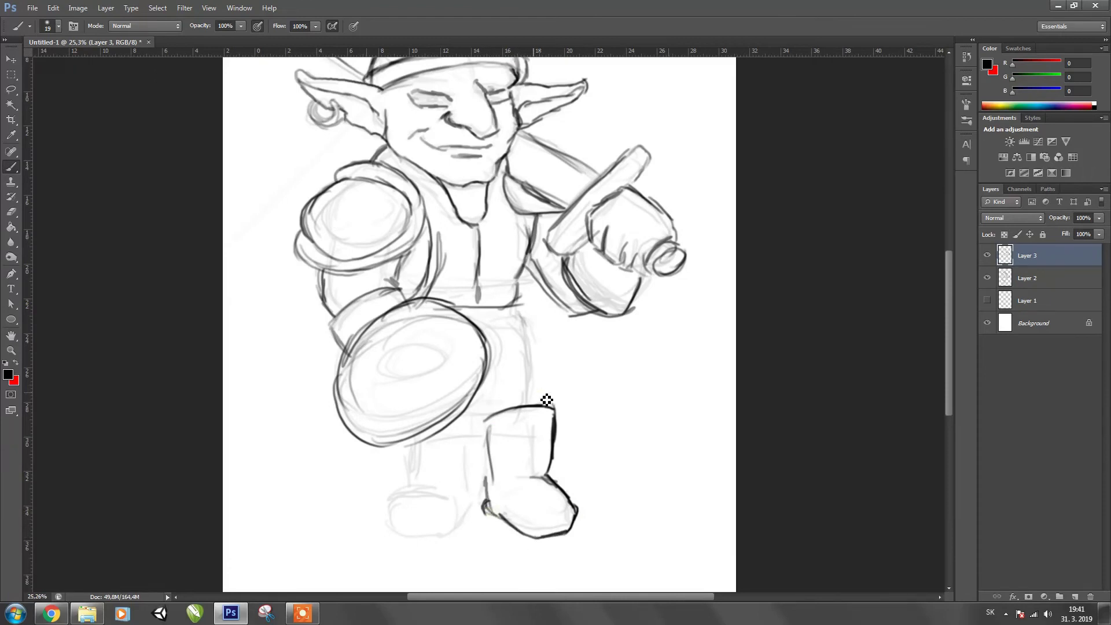
mouse_move(538, 359)
mouse_down()
mouse_move(555, 399)
mouse_move(488, 432)
mouse_move(525, 324)
mouse_up()
Step: Ink the left leg and boot, darken the shield rim and outline the left shoulder pad
drag(450, 427, 489, 431)
drag(417, 447, 415, 487)
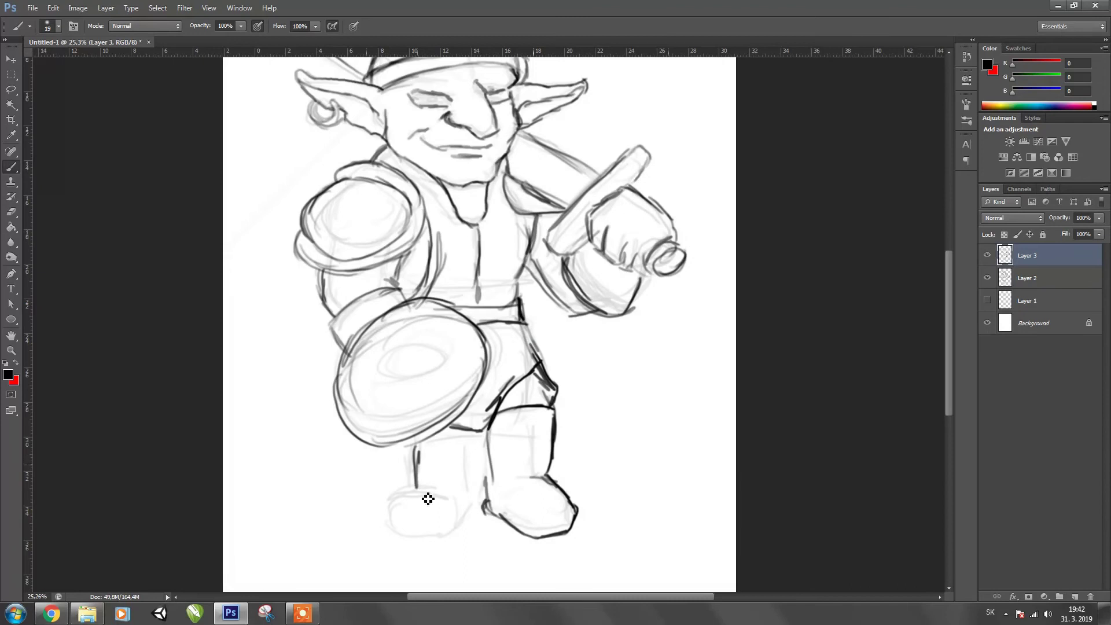
mouse_move(475, 435)
mouse_down()
mouse_move(480, 480)
mouse_move(386, 536)
mouse_move(480, 515)
mouse_move(491, 493)
mouse_move(485, 515)
mouse_up()
drag(480, 400, 338, 413)
mouse_move(365, 344)
mouse_down()
mouse_move(335, 405)
mouse_move(339, 442)
mouse_up()
mouse_move(341, 174)
mouse_down()
mouse_move(305, 229)
mouse_move(404, 174)
mouse_move(428, 208)
mouse_up()
scroll(428, 208, up, 2)
scroll(428, 208, up, 1)
Step: Zoom out, lasso the left boot, shift it further left and deselect
click(11, 350)
drag(266, 249, 249, 249)
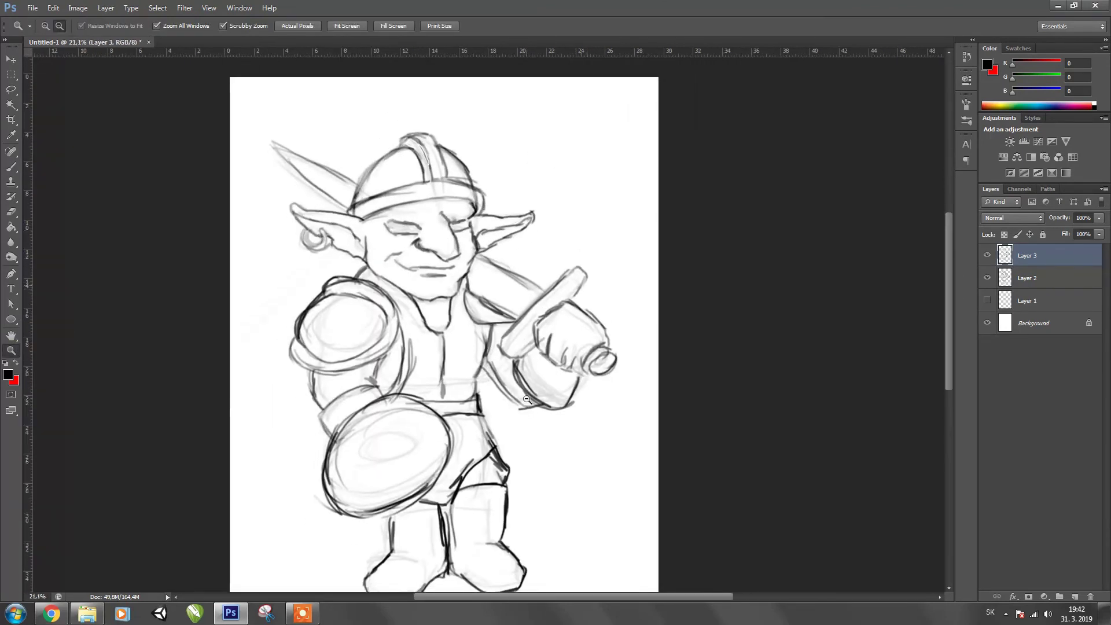
key(l)
drag(397, 433, 446, 431)
key(v)
drag(393, 458, 370, 456)
key(ctrl+d)
Step: Touch up the right boot's inner edge, sword hilt, left eye, shoulder pad and forearm lines
key(b)
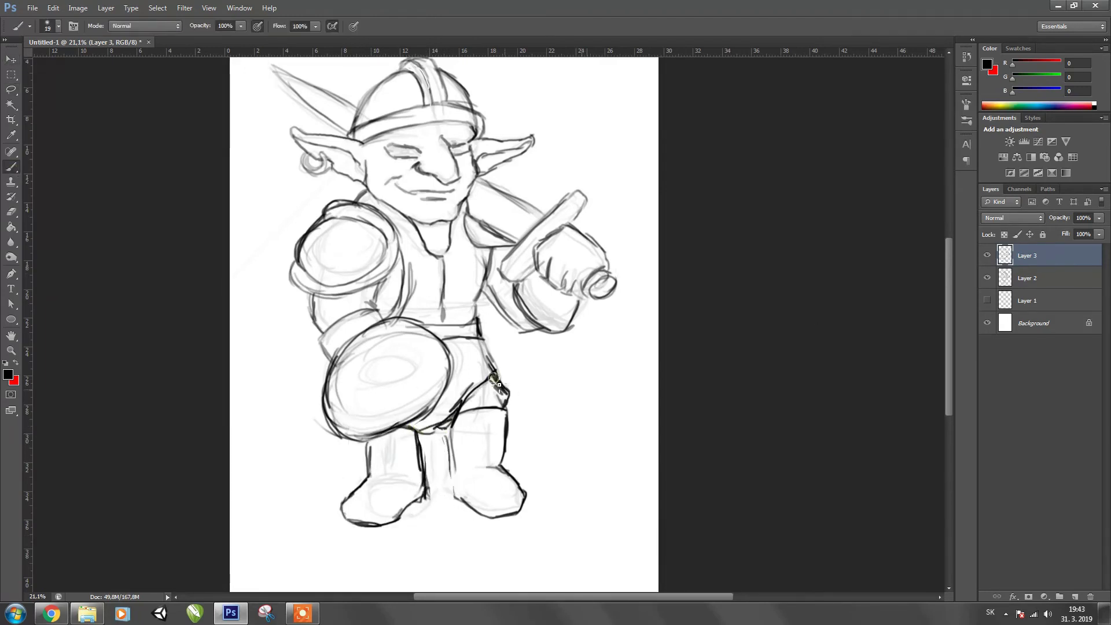
drag(459, 470, 457, 459)
drag(516, 268, 585, 201)
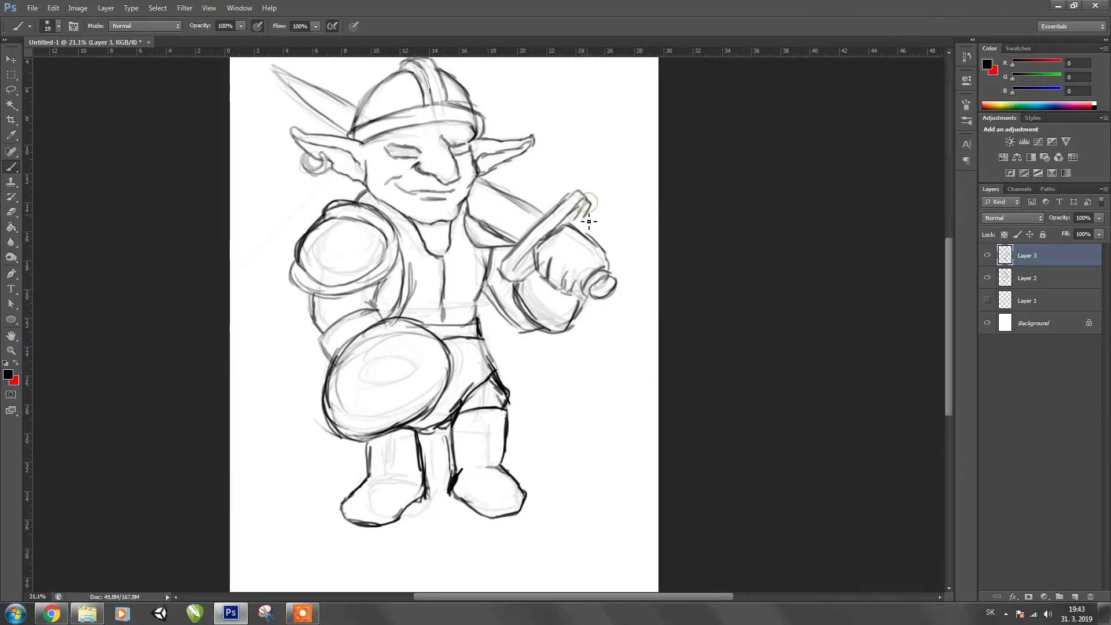
drag(404, 149, 396, 151)
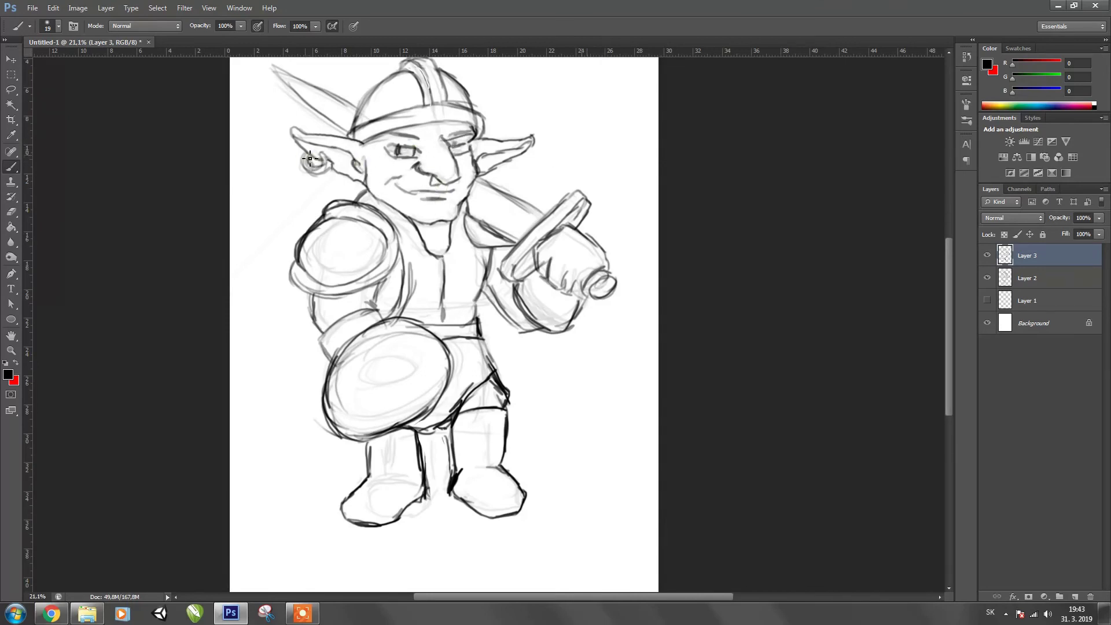
mouse_move(305, 266)
mouse_down()
mouse_move(389, 253)
mouse_move(292, 283)
mouse_up()
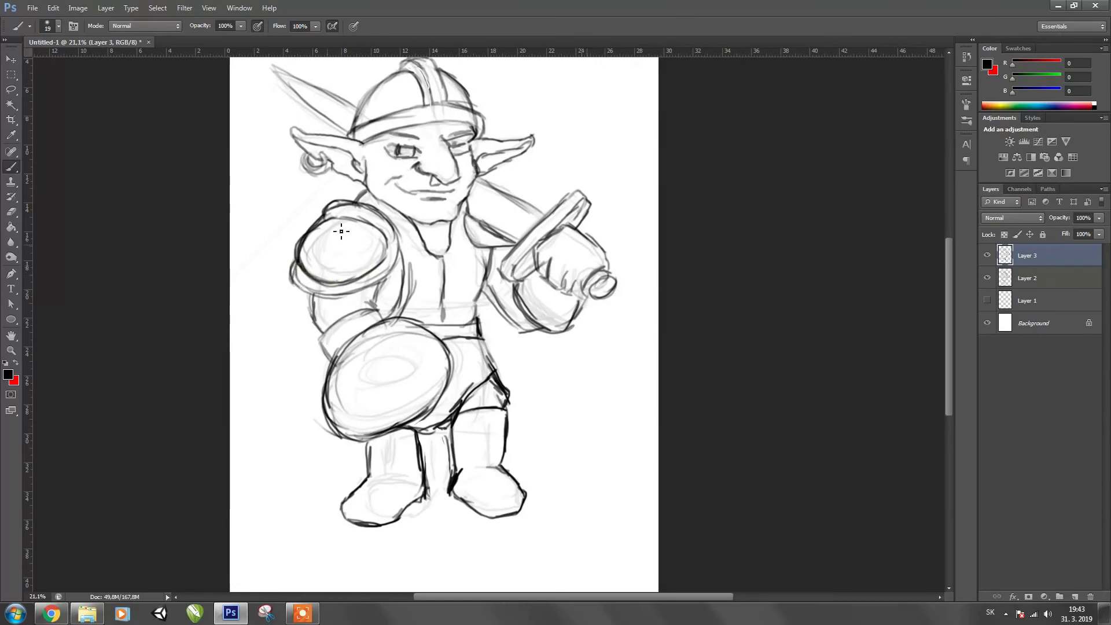
mouse_move(351, 305)
mouse_down()
mouse_move(386, 301)
mouse_move(348, 331)
mouse_up()
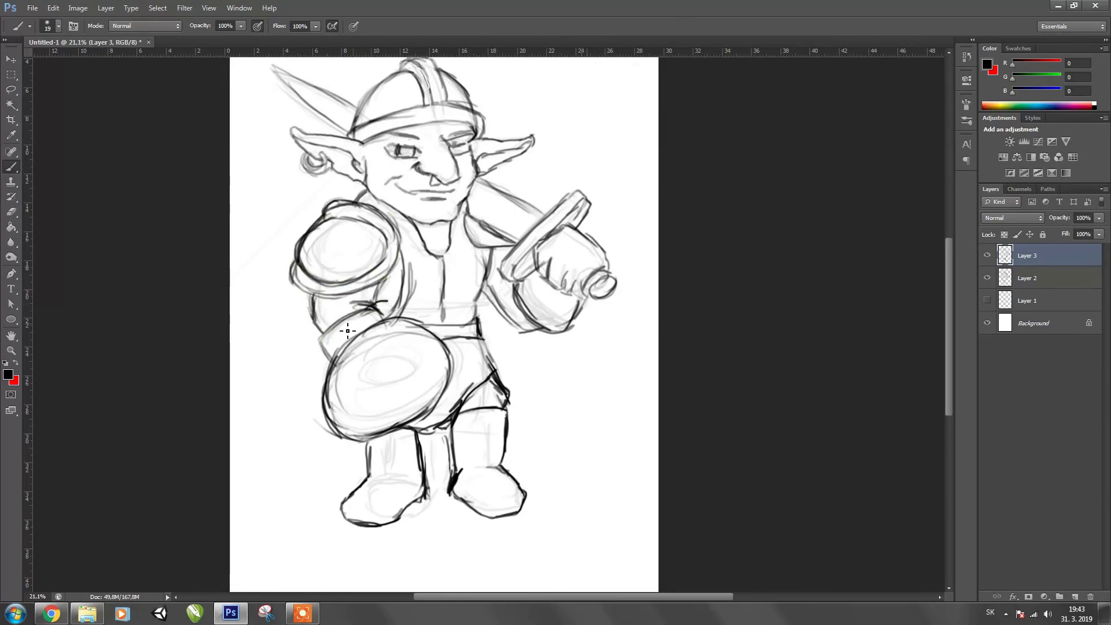
drag(508, 318, 550, 335)
Step: Erase the stray lower hand lines and redraw the line from under the ear to the hilt
key(e)
click(53, 26)
mouse_move(605, 302)
mouse_down()
mouse_move(555, 327)
mouse_move(529, 287)
mouse_move(576, 306)
mouse_move(527, 300)
mouse_up()
key(b)
drag(479, 174, 549, 214)
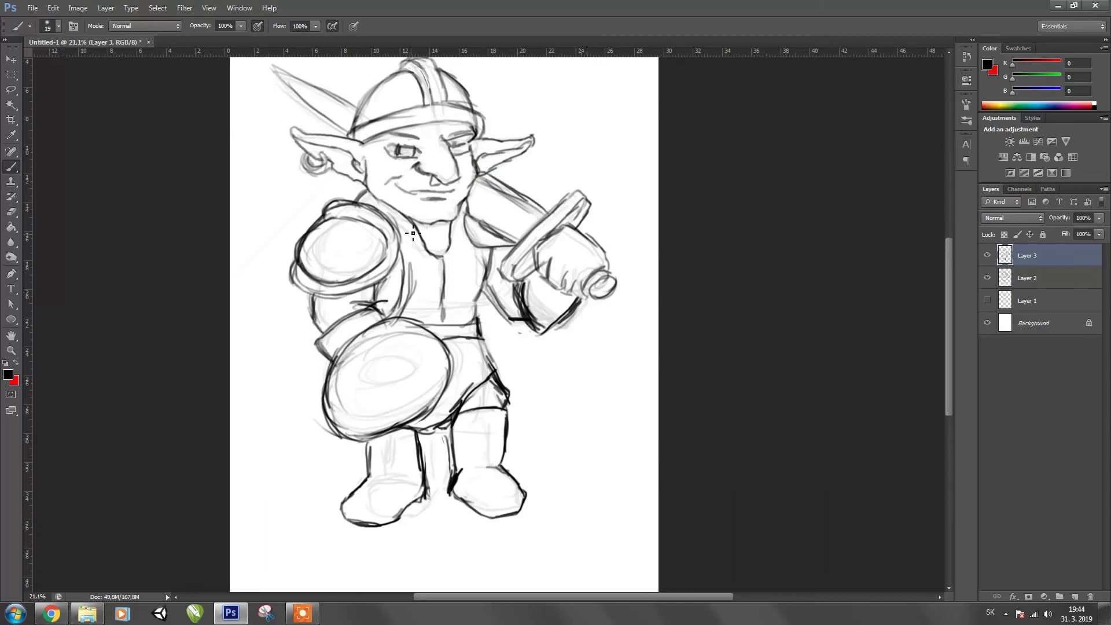
Step: Erase the faint chest line, fade Layer 3 to 34% opacity, hide Layer 2 and add Layer 4
key(e)
drag(445, 272, 445, 315)
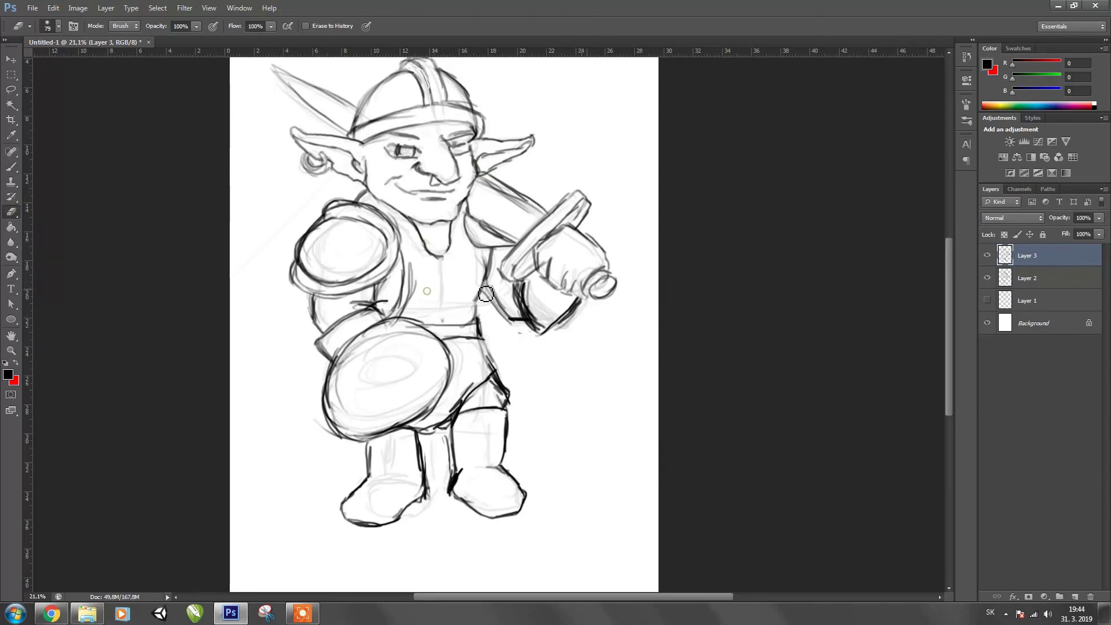
key(b)
drag(1071, 234, 1060, 229)
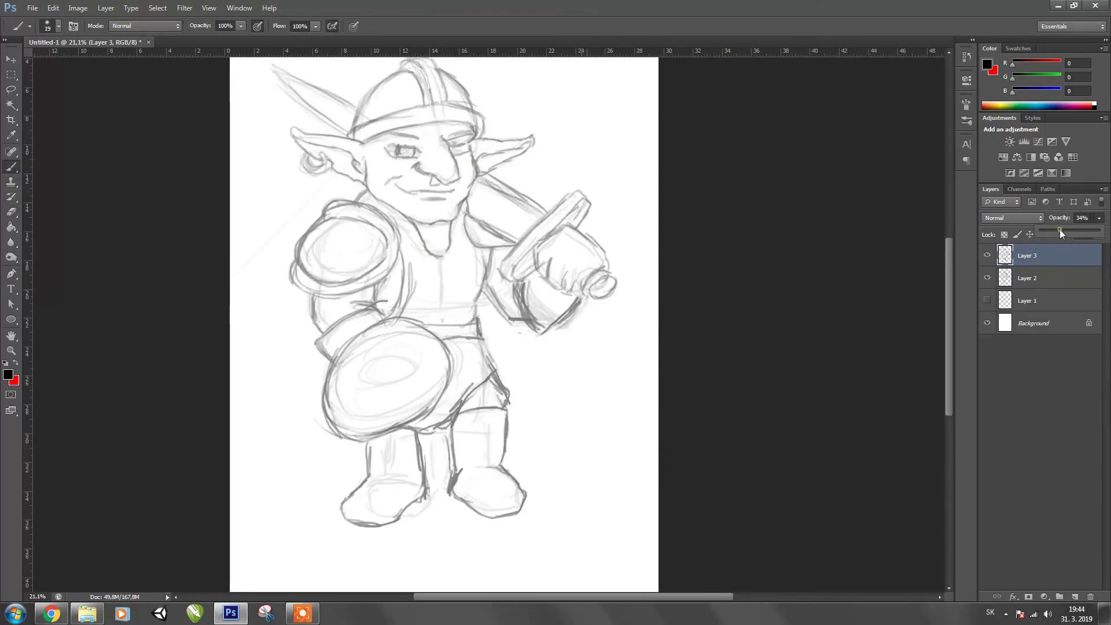
click(987, 278)
click(1076, 597)
scroll(956, 310, up, 3)
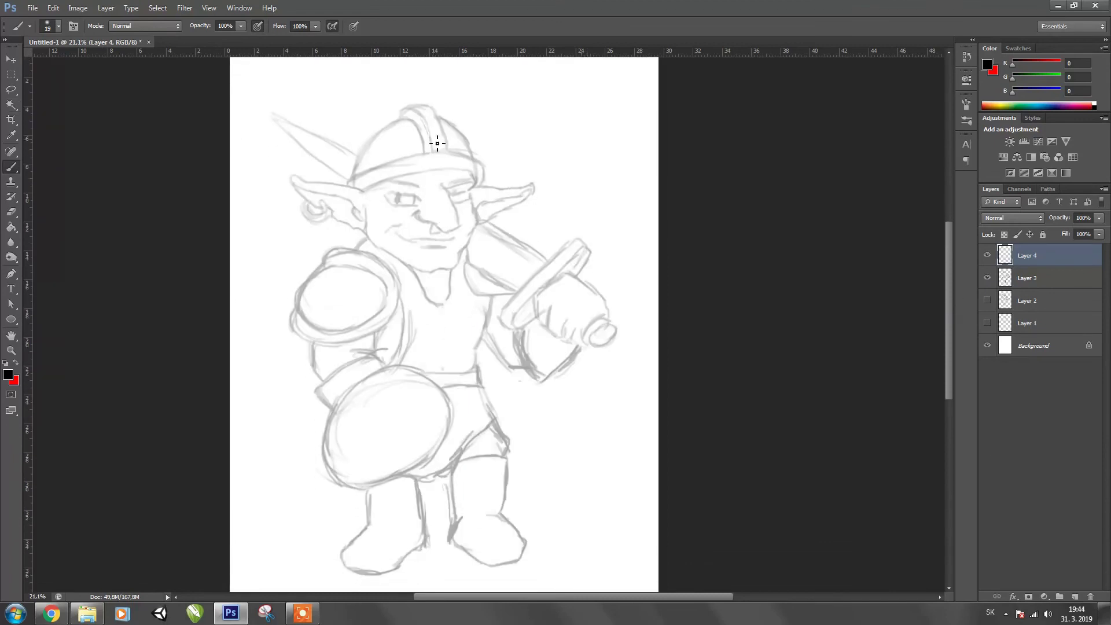
Step: Retrace the helmet's edge, dome, stripes and brim, plus the sword blade, on Layer 4
mouse_move(357, 183)
mouse_down()
mouse_move(382, 123)
mouse_move(404, 114)
mouse_move(477, 163)
mouse_up()
mouse_move(352, 154)
mouse_down()
mouse_move(355, 170)
mouse_move(479, 164)
mouse_up()
mouse_move(389, 105)
mouse_down()
mouse_move(418, 152)
mouse_move(431, 118)
mouse_move(424, 105)
mouse_move(393, 102)
mouse_up()
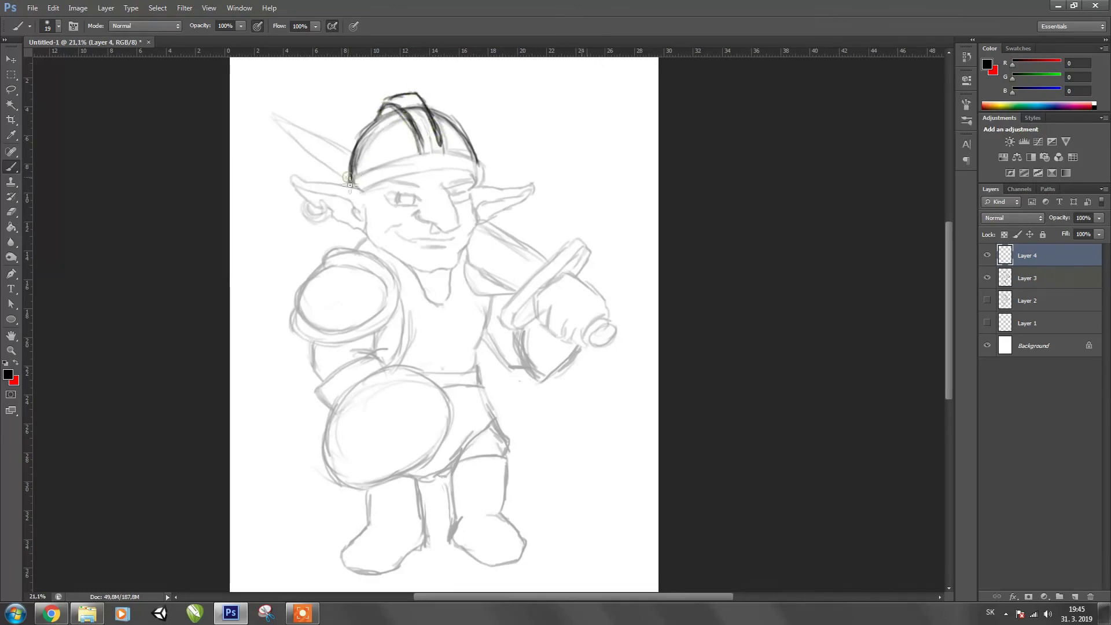
mouse_move(347, 181)
mouse_down()
mouse_move(414, 157)
mouse_move(488, 164)
mouse_up()
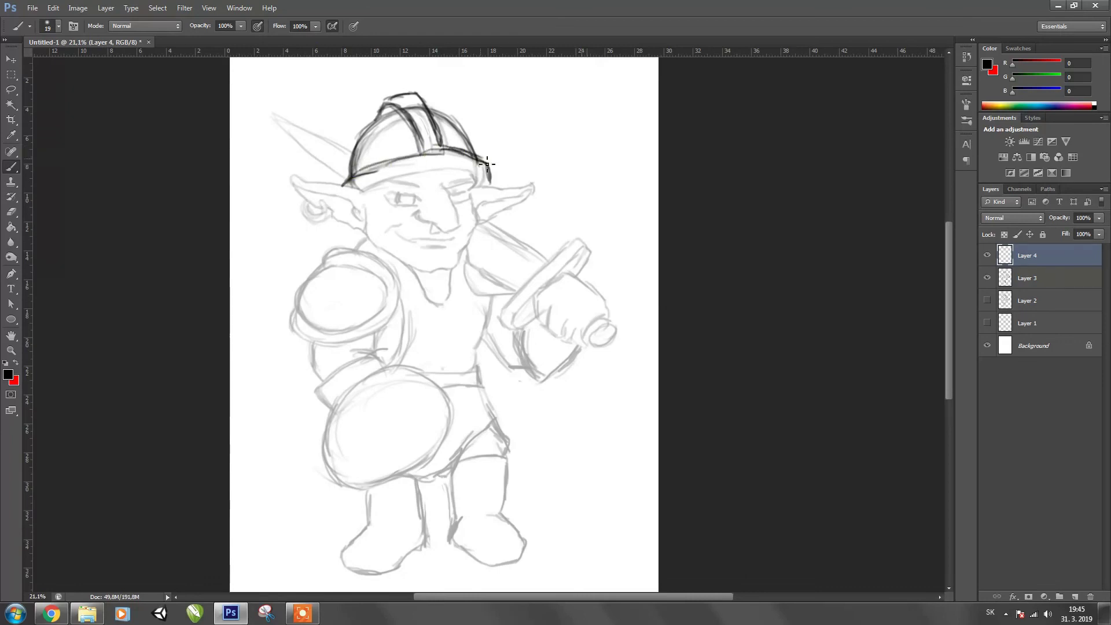
mouse_move(375, 166)
mouse_down()
mouse_move(448, 156)
mouse_move(477, 179)
mouse_up()
drag(274, 116, 343, 181)
drag(396, 107, 417, 118)
Step: Retrace the cheek and jaw, left shoulder pad, forearm and glove cuff, and torso sides
drag(371, 225, 389, 257)
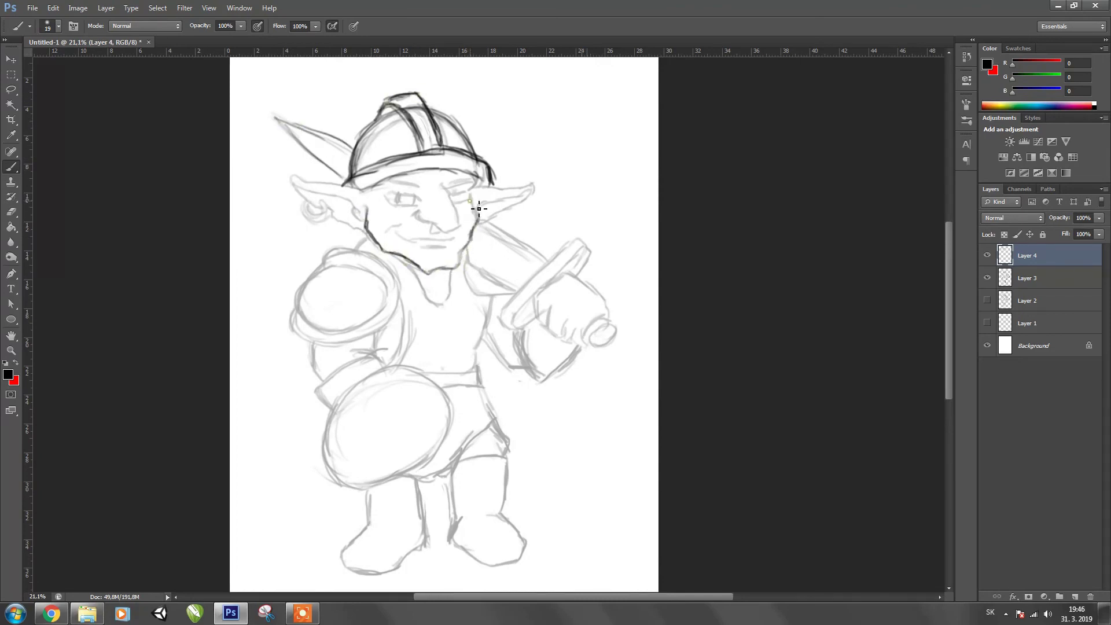
drag(355, 248, 396, 272)
mouse_move(324, 264)
mouse_down()
mouse_move(384, 280)
mouse_move(295, 321)
mouse_move(381, 333)
mouse_move(389, 272)
mouse_up()
drag(310, 335, 317, 383)
mouse_move(389, 353)
mouse_down()
mouse_move(330, 376)
mouse_move(335, 402)
mouse_up()
drag(397, 325, 379, 360)
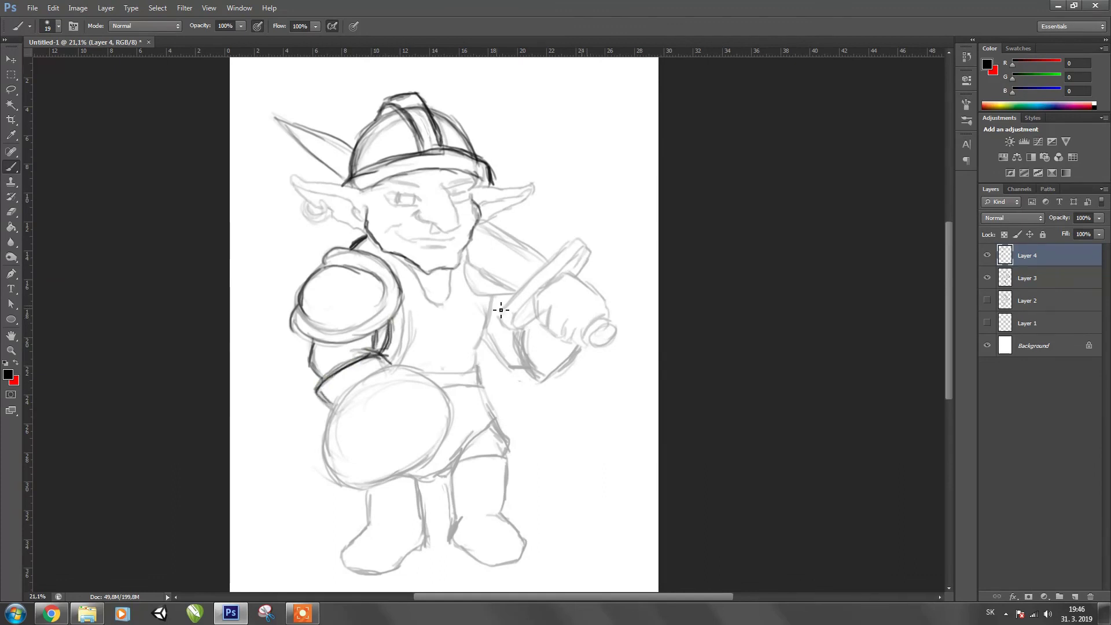
mouse_move(492, 294)
mouse_down()
mouse_move(479, 373)
mouse_move(509, 452)
mouse_up()
Step: Retrace the shorts, the round shield's rim, both ears and the strap behind the shoulder
mouse_move(402, 477)
mouse_down()
mouse_move(455, 468)
mouse_move(472, 440)
mouse_move(510, 427)
mouse_up()
mouse_move(405, 366)
mouse_down()
mouse_move(442, 454)
mouse_move(325, 471)
mouse_move(454, 408)
mouse_up()
drag(481, 221, 547, 250)
mouse_move(479, 187)
mouse_down()
mouse_move(537, 184)
mouse_move(482, 220)
mouse_up()
drag(301, 180, 309, 198)
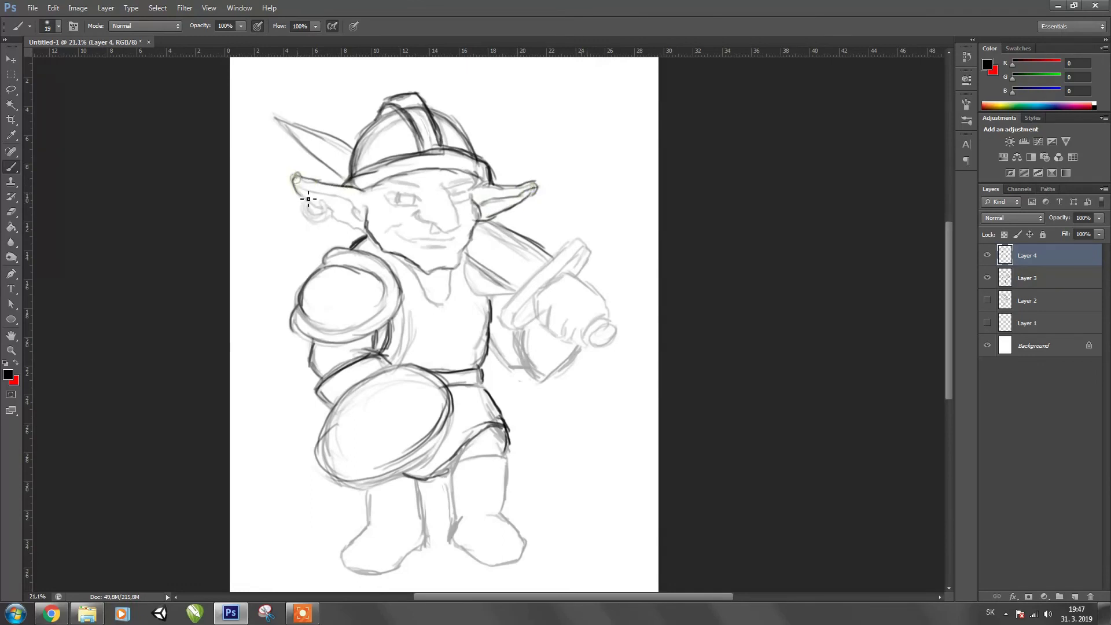
Step: Fit the drawing in the window, add Layer 5 and hide the faded Layer 3
key(z)
alt+click(707, 324)
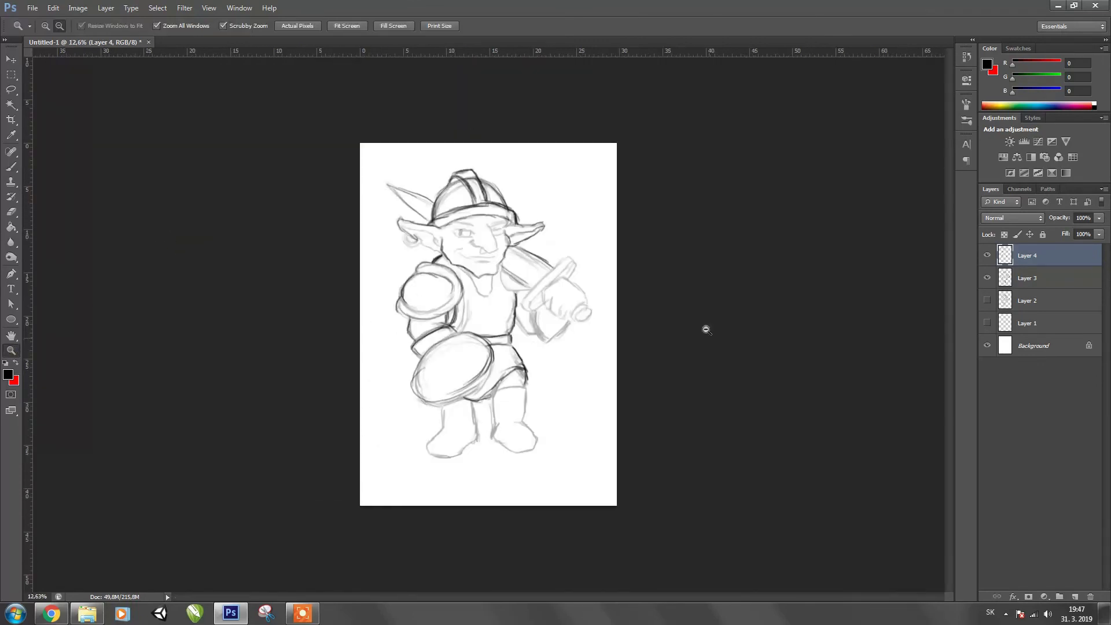
key(ctrl+0)
click(1075, 596)
alt+click(987, 278)
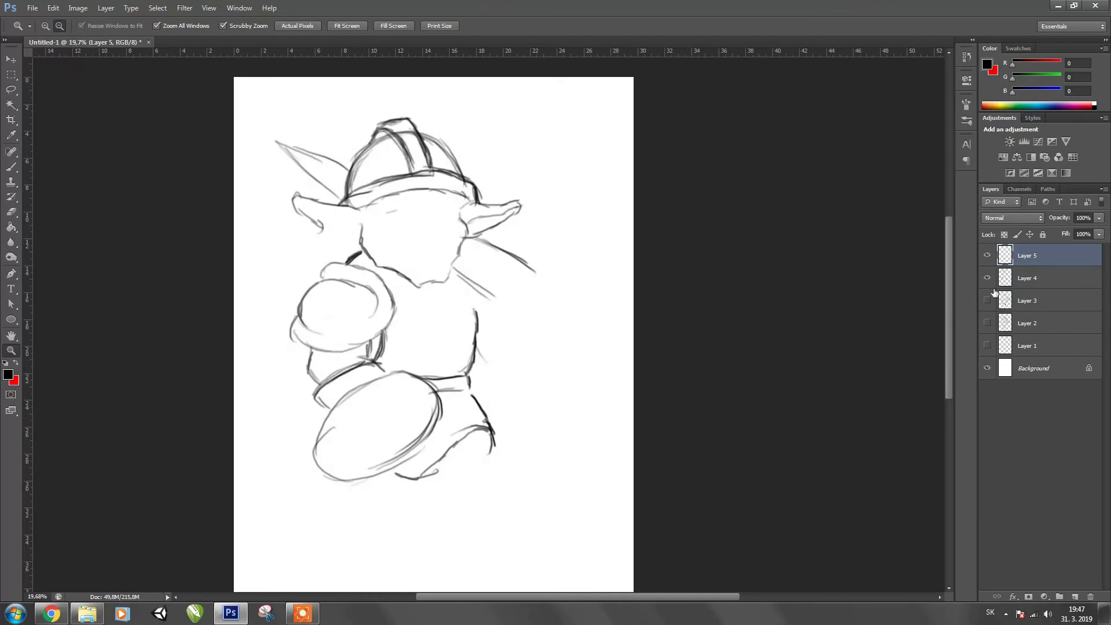